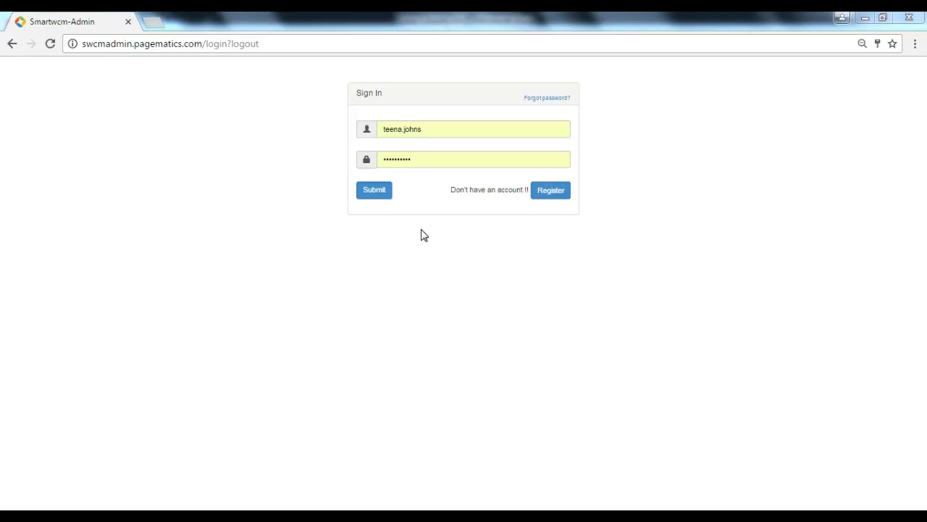
Sign in with the prefilled credentials and open the form for creating a FAQ collection
left_click(383, 193)
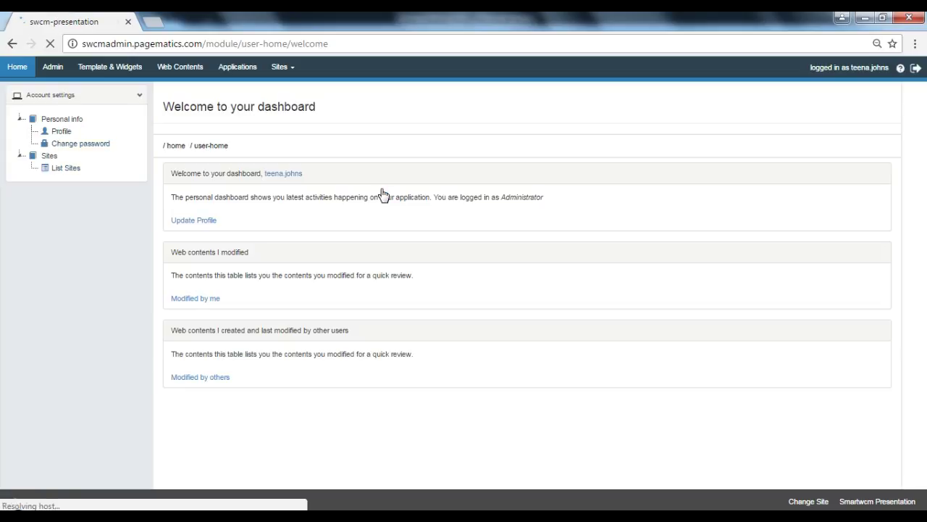
left_click(242, 67)
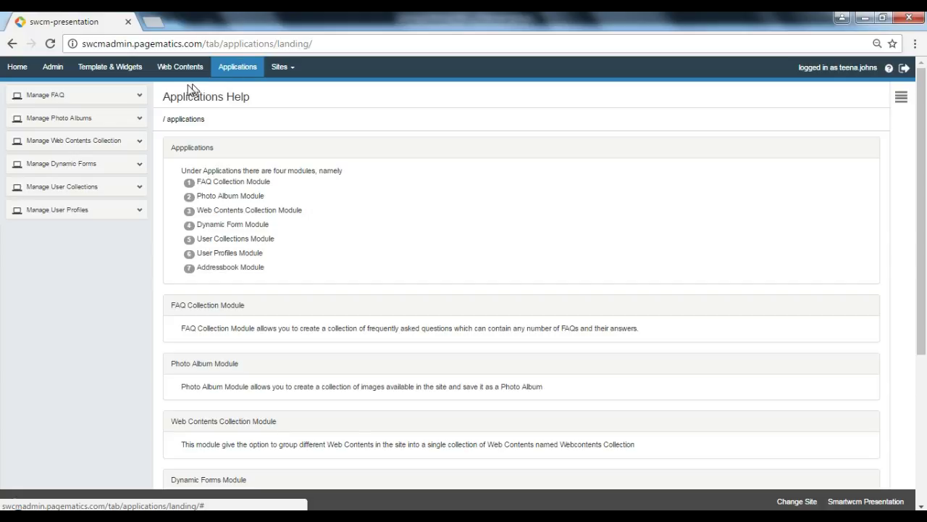
left_click(141, 95)
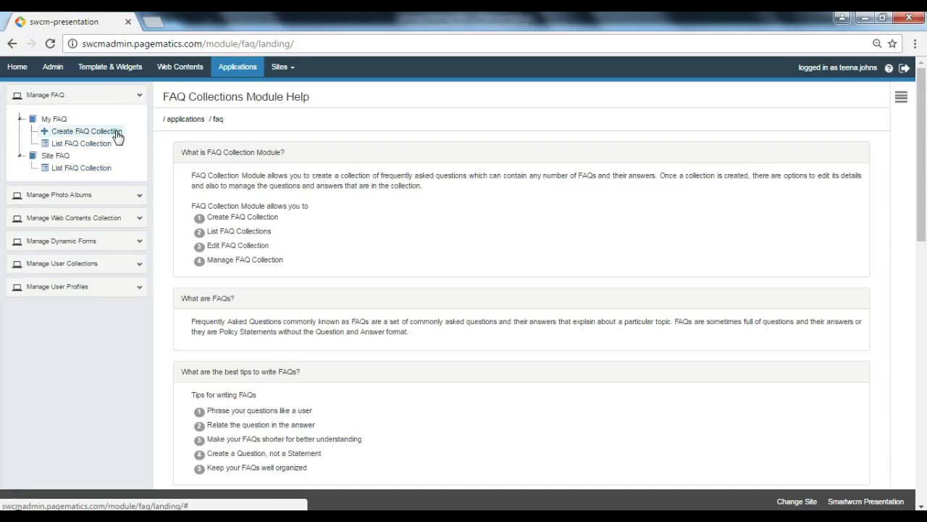
left_click(116, 134)
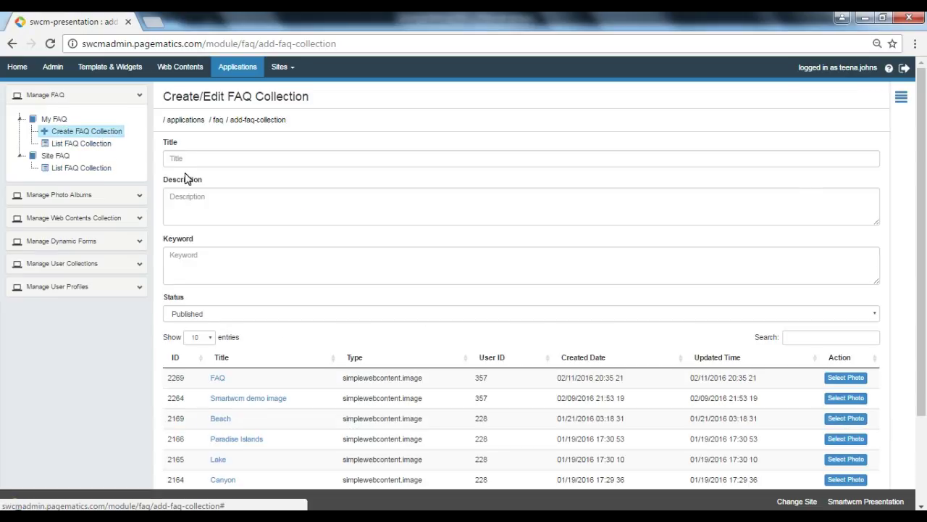
Title the collection "Rachel's Cakes" and describe it as "Cakes, cupcakes and other delicacies all custom made to satisfy your sweet tooth"
left_click(179, 158)
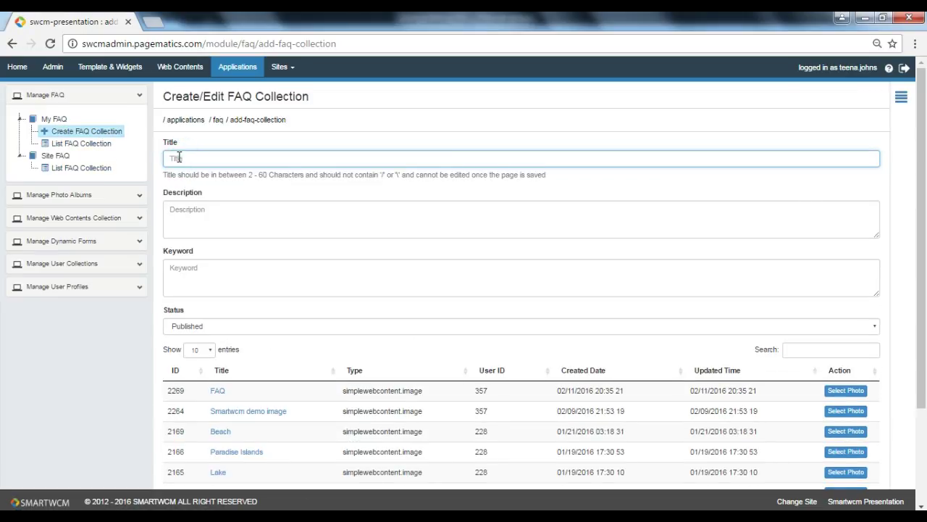
type("Rachel's Cakes")
left_click(202, 208)
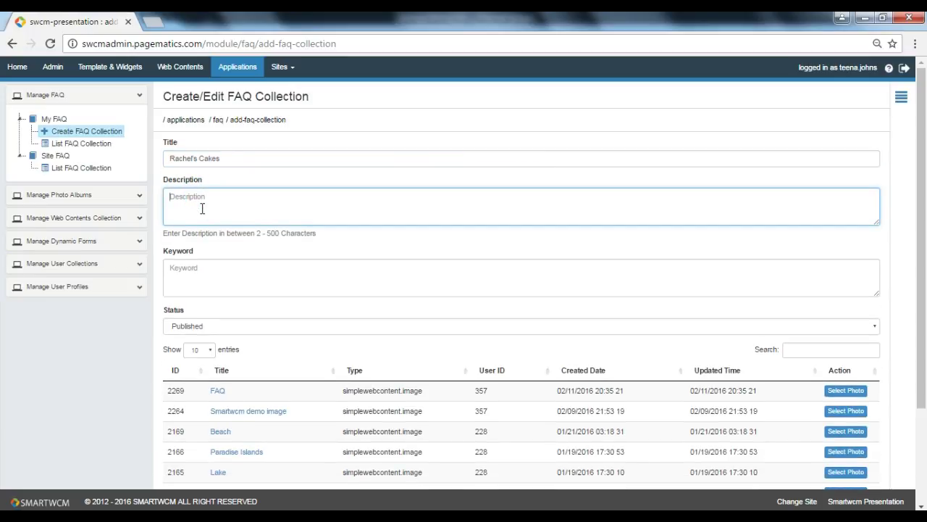
type("Cakes, cupcakes and other delicacies all custom made to satisfy your sweet tooth")
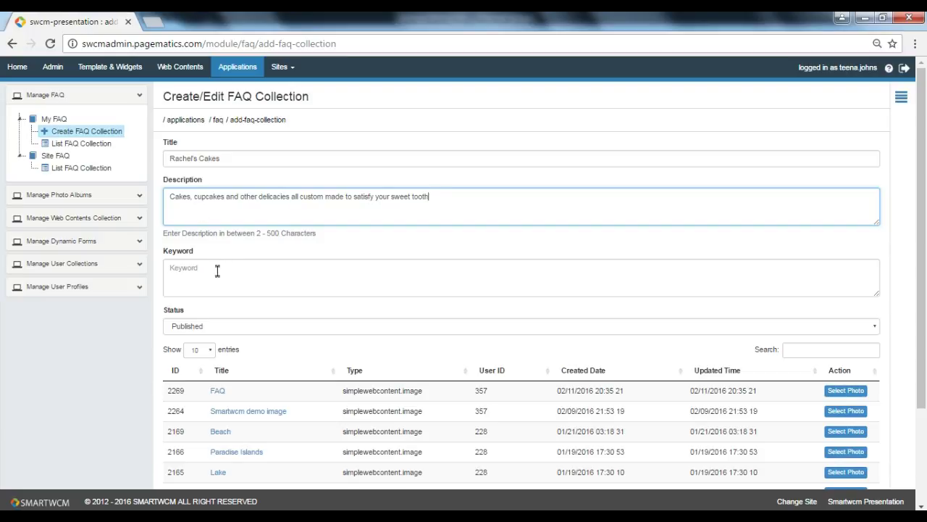
Copy the keywords "cupcakes, custom cakes, wedding, birthday, parties, events" from the Word document into the collection's Keyword field in the browser
key("alt+Tab")
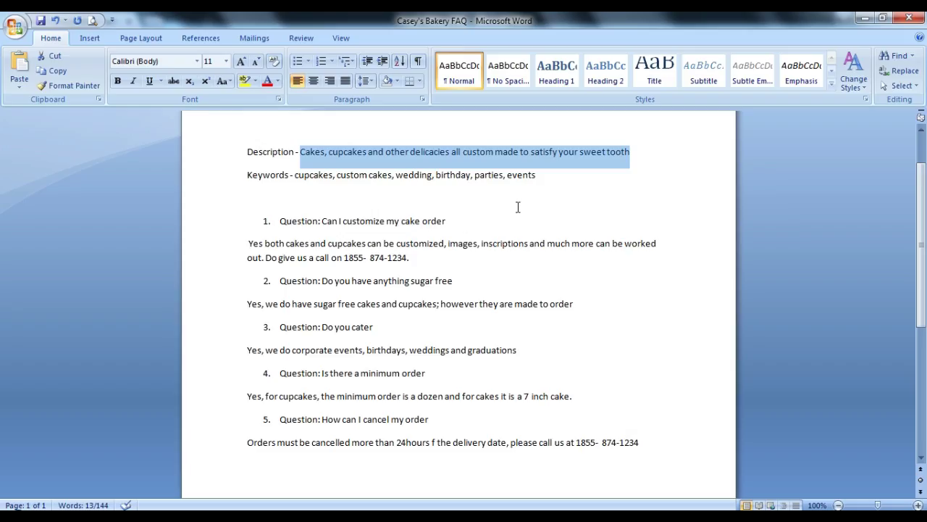
left_click_drag(545, 179, 315, 186)
key("ctrl+c")
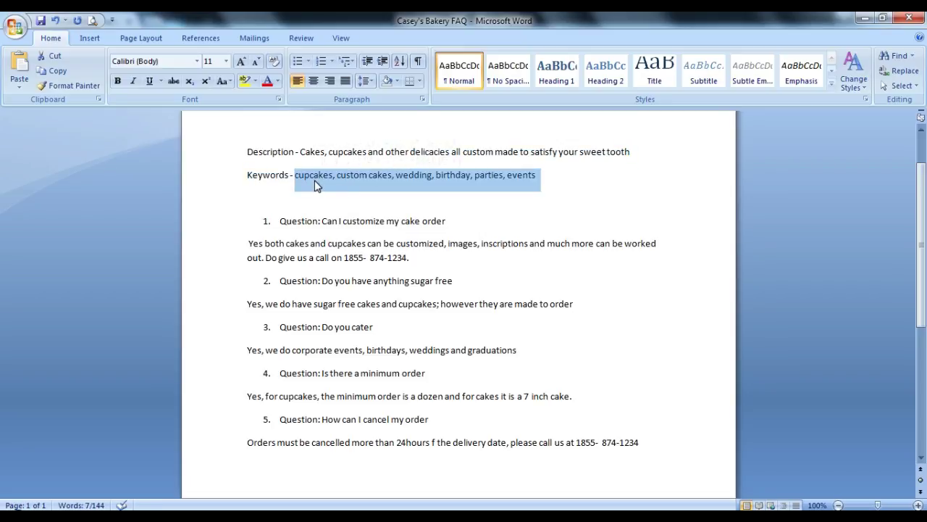
key("alt+Tab")
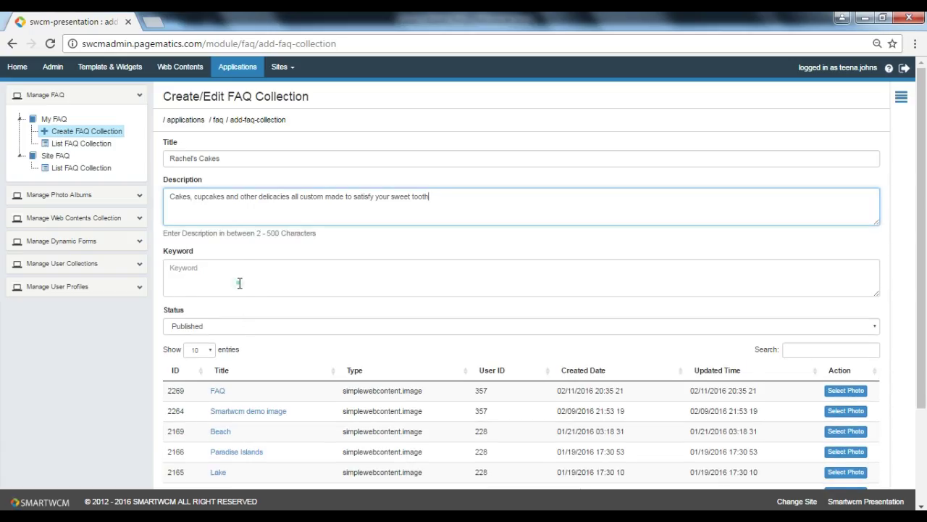
left_click(239, 283)
key("ctrl+v")
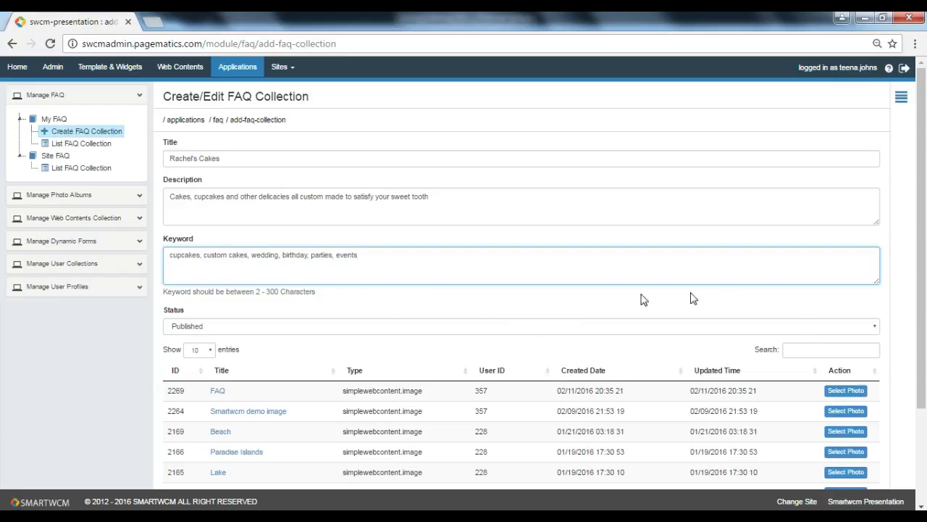
Submit the FAQ collection with status Published and the FAQ photo as its collection image
left_click(875, 330)
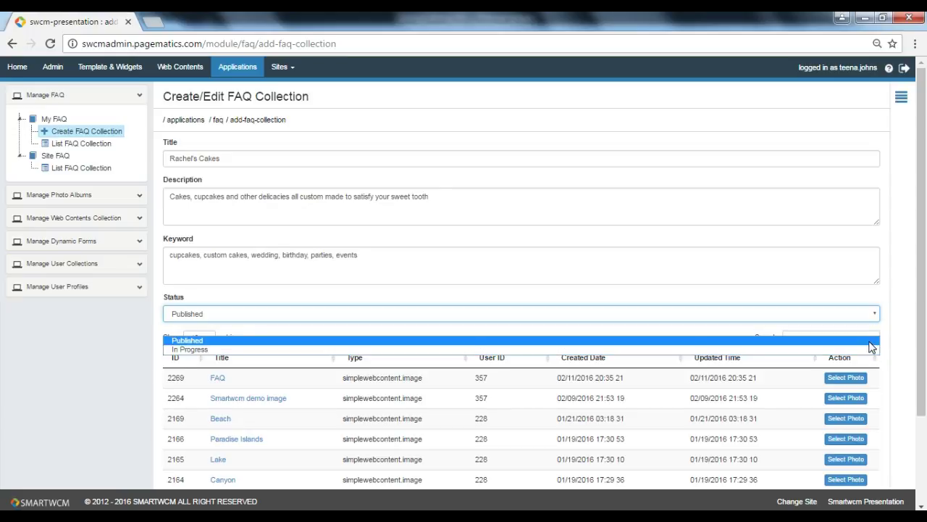
left_click(870, 343)
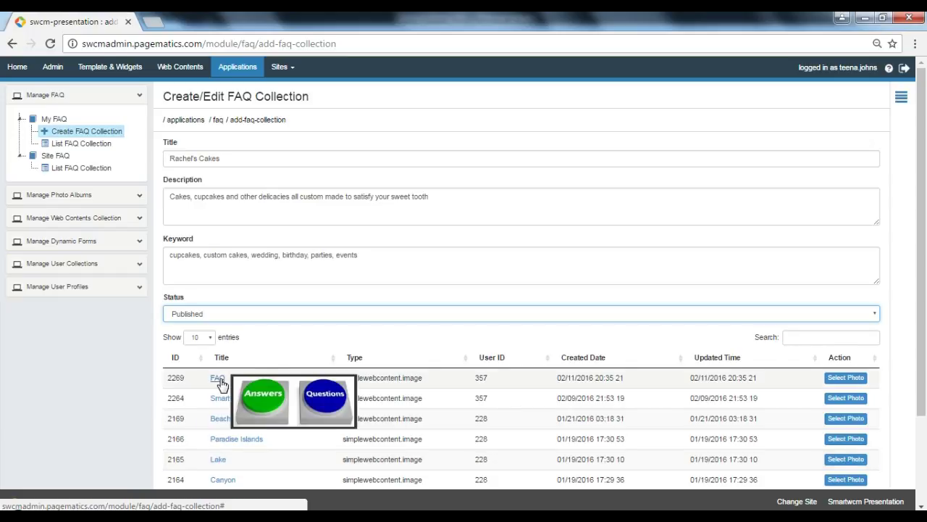
mouse_move(229, 425)
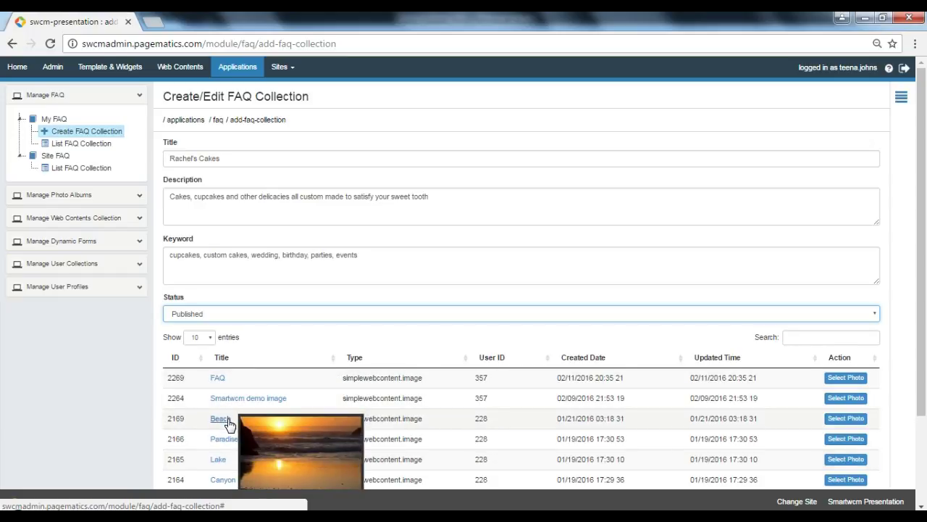
mouse_move(222, 384)
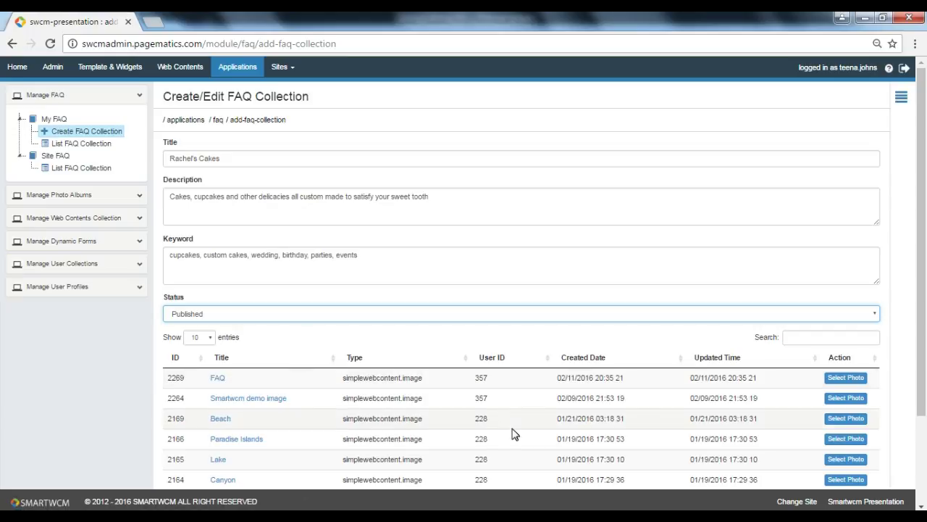
left_click(839, 384)
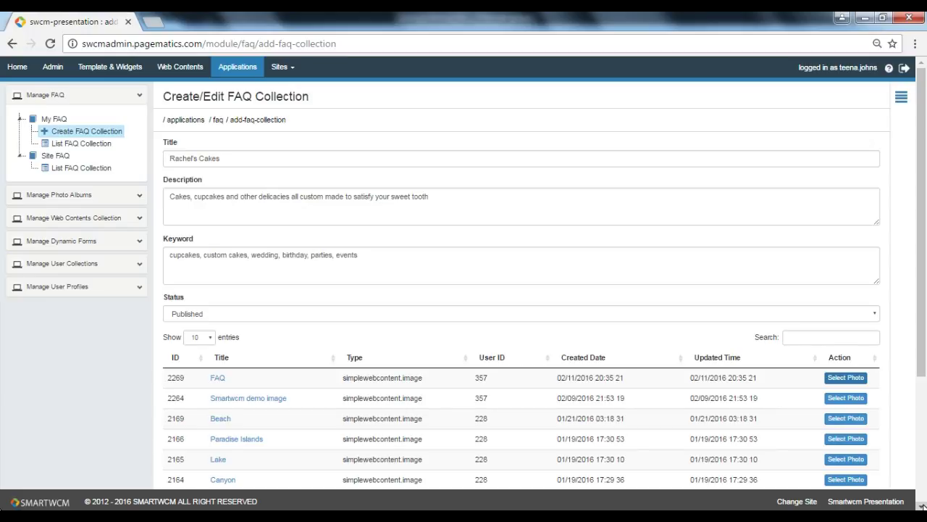
scroll(922, 505, "down", 5)
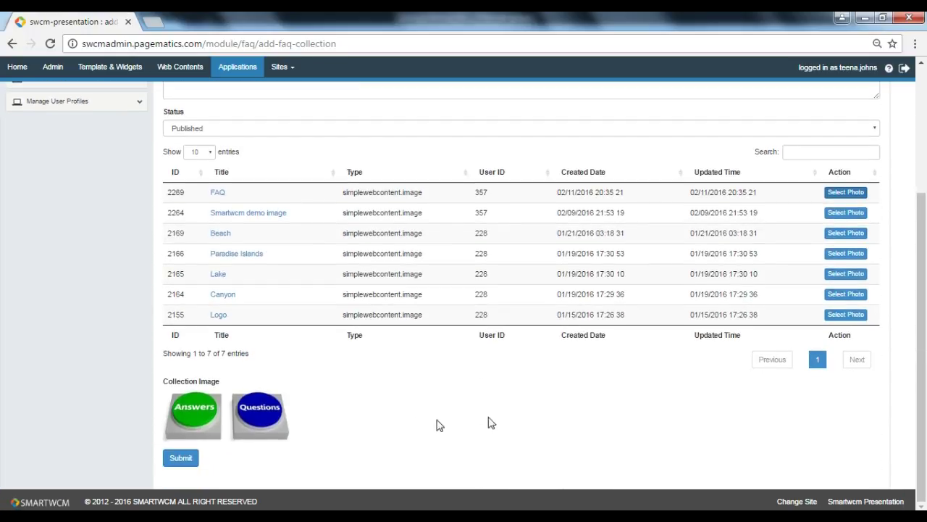
left_click(183, 459)
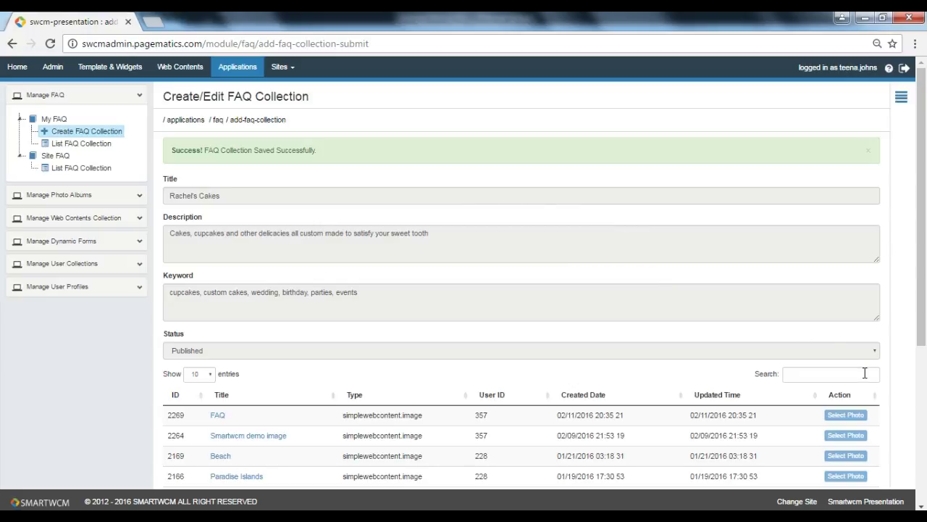
Open FAQ management for the saved collection and copy "Can I customize my cake order" from the Word document into the Question field
left_click(922, 506)
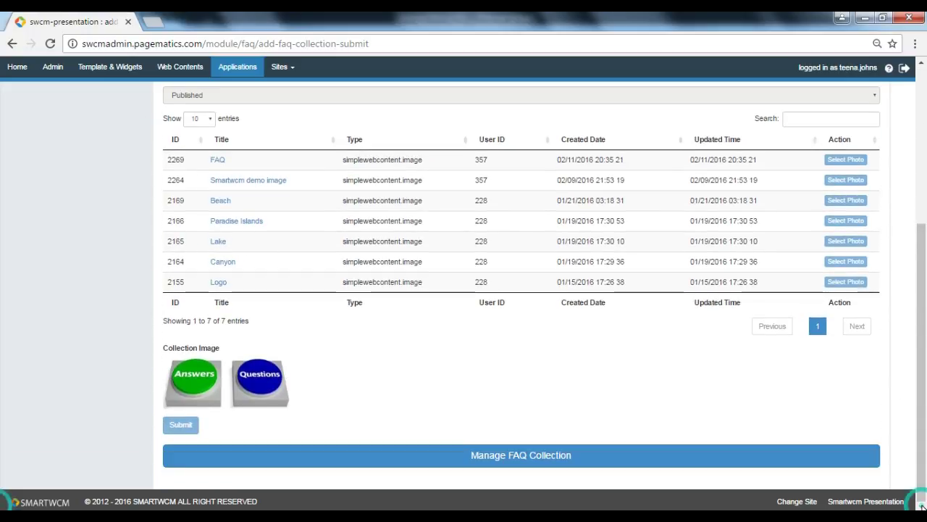
left_click(636, 456)
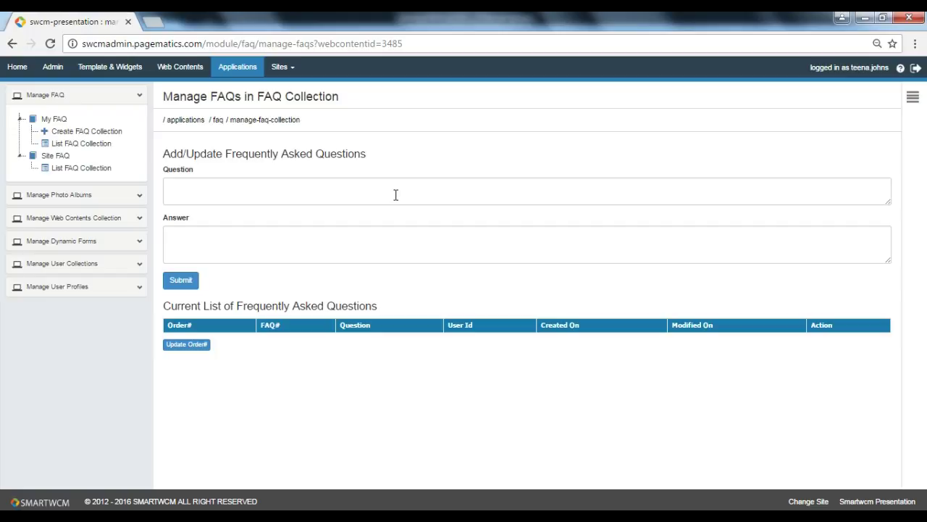
key("alt+Tab")
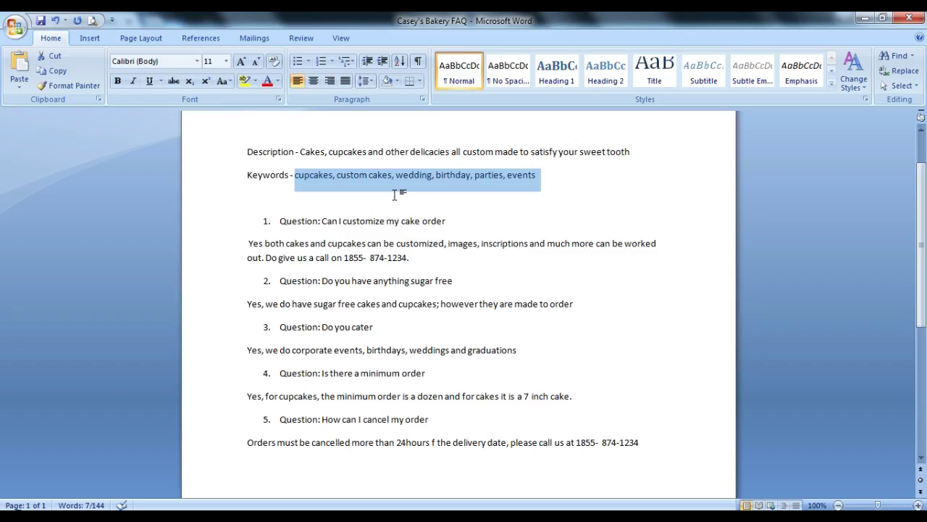
left_click_drag(449, 221, 334, 224)
key("ctrl+c")
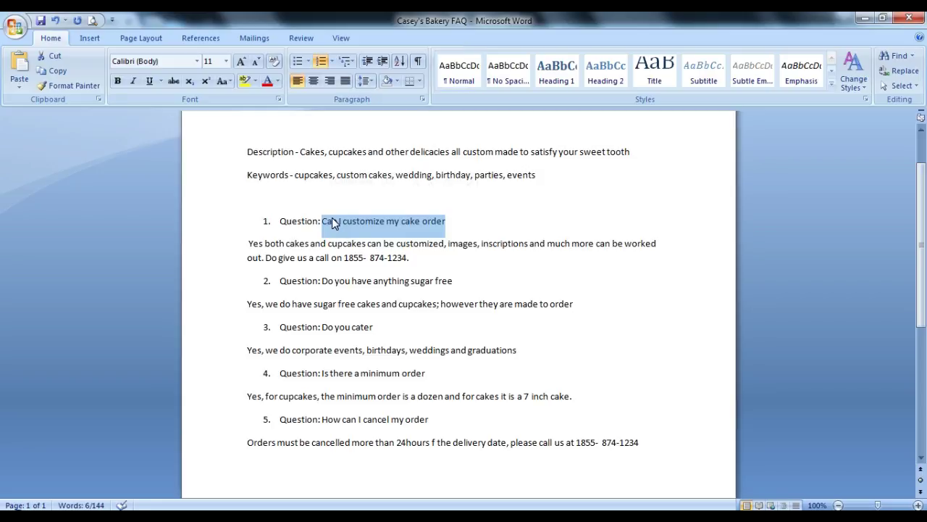
key("alt+Tab")
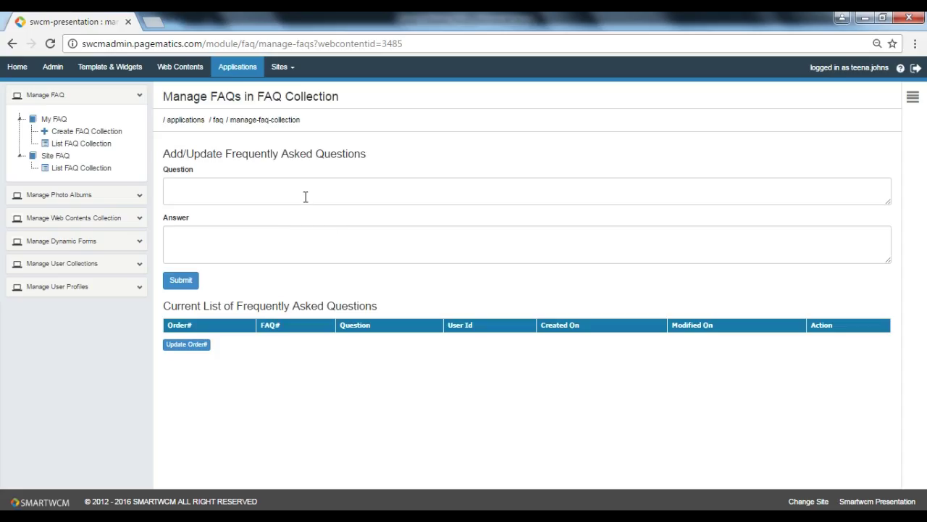
left_click(305, 195)
key("ctrl+v")
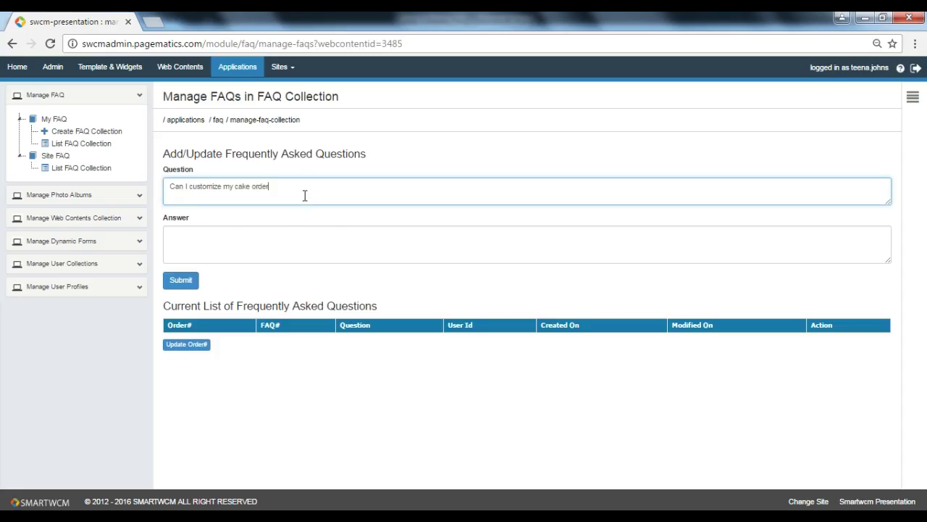
Copy the answer about customizing cakes and cupcakes from the Word document into the Answer field and submit the FAQ
key("alt+Tab")
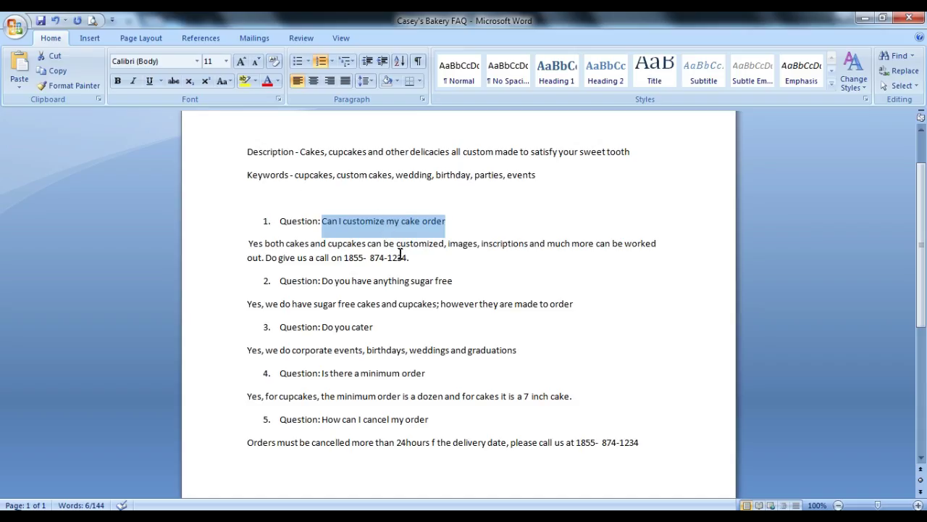
left_click_drag(411, 261, 244, 240)
key("ctrl+c")
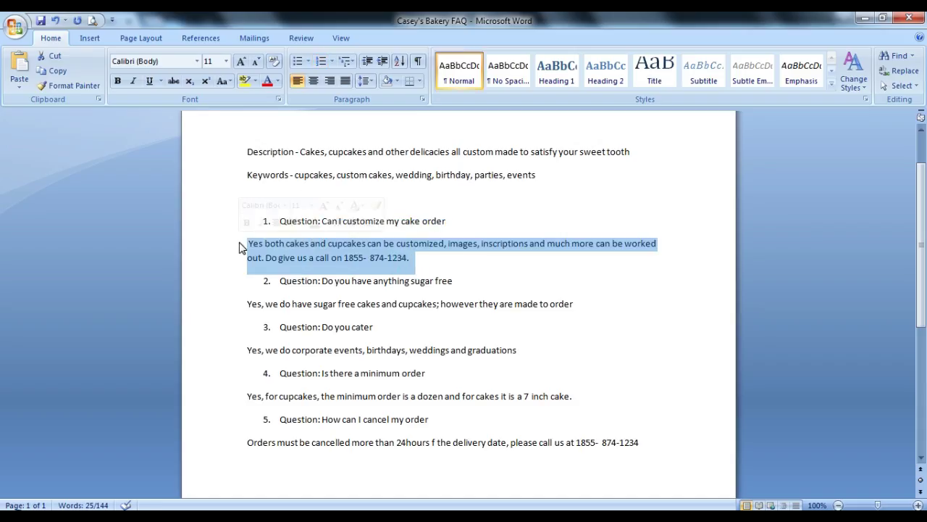
key("alt+Tab")
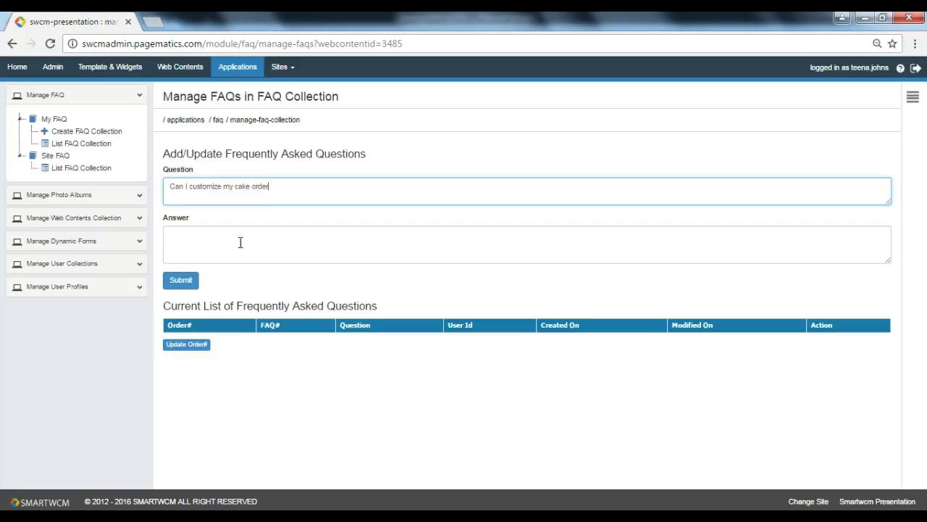
left_click(240, 242)
key("ctrl+v")
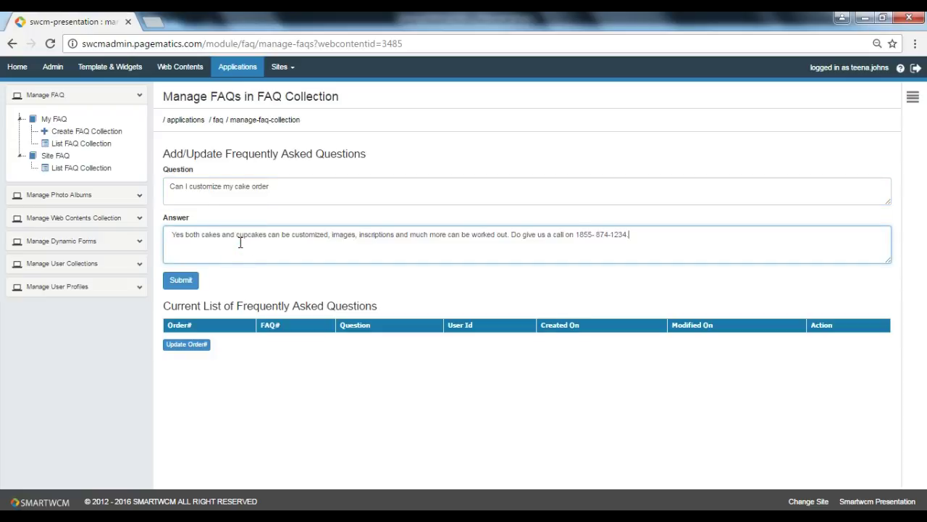
left_click(189, 281)
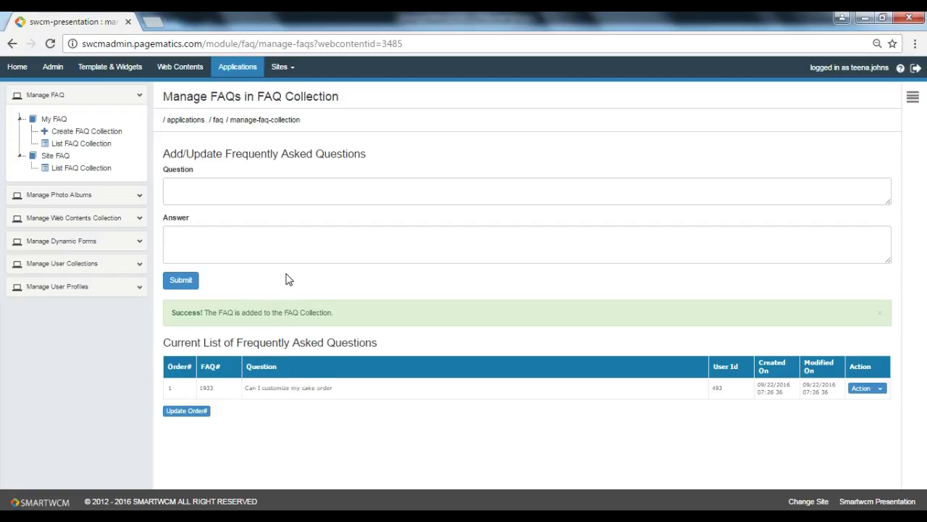
Copy "Do you have anything sugar free" from the Word document into the Question field in the browser
key("alt+Tab")
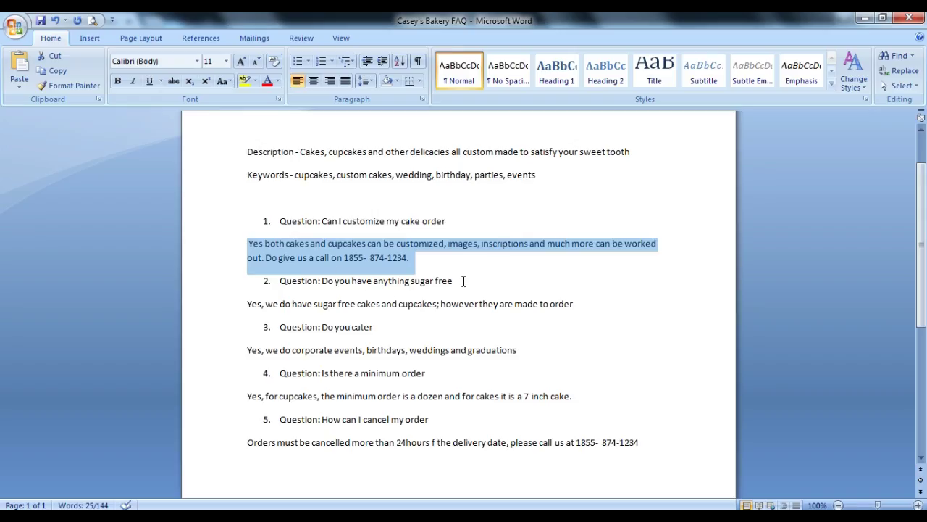
left_click_drag(456, 281, 323, 292)
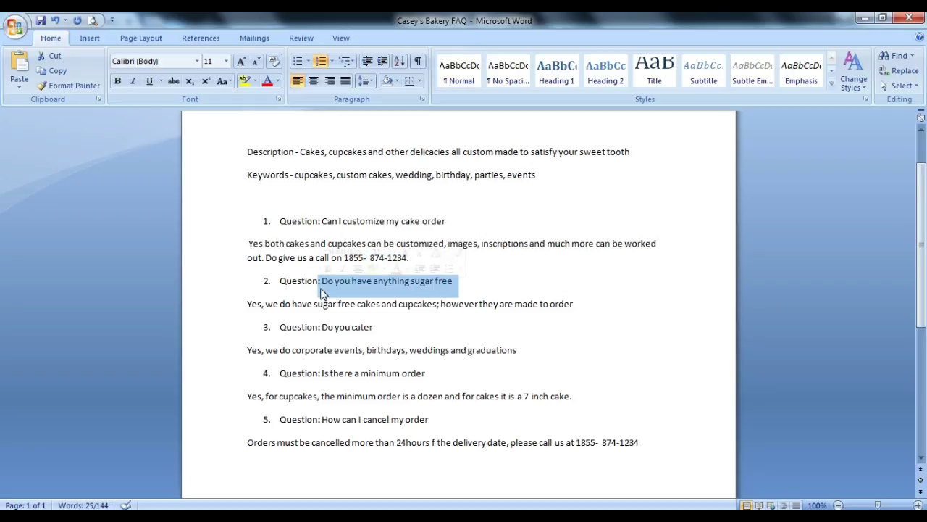
left_click(468, 281)
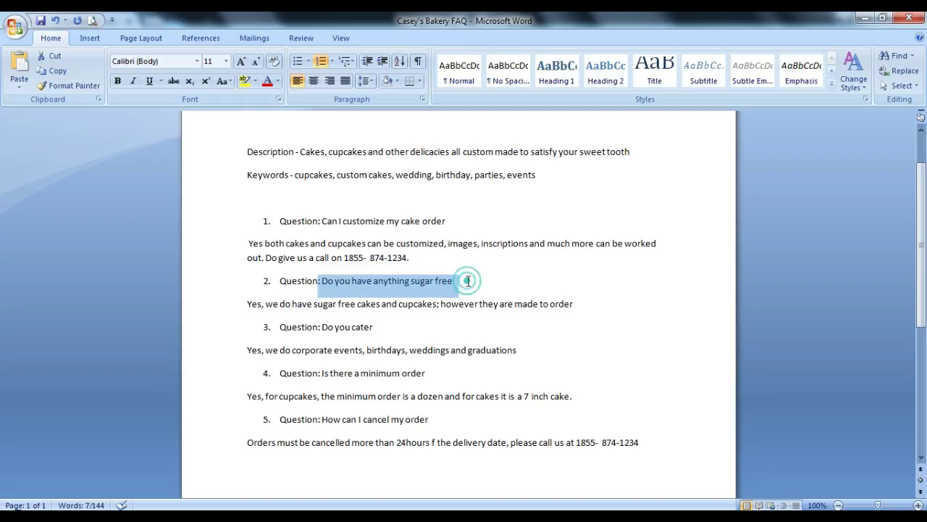
left_click_drag(465, 280, 328, 284)
key("ctrl+c")
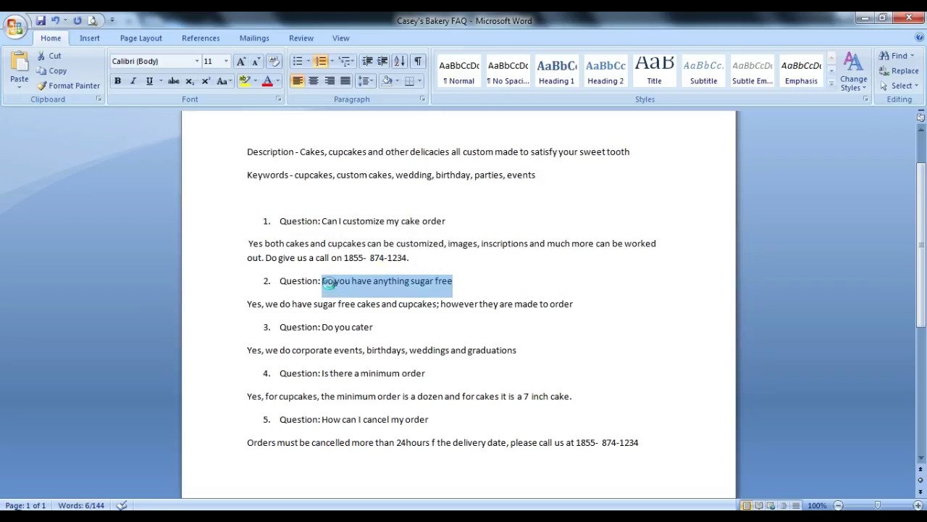
key("alt+Tab")
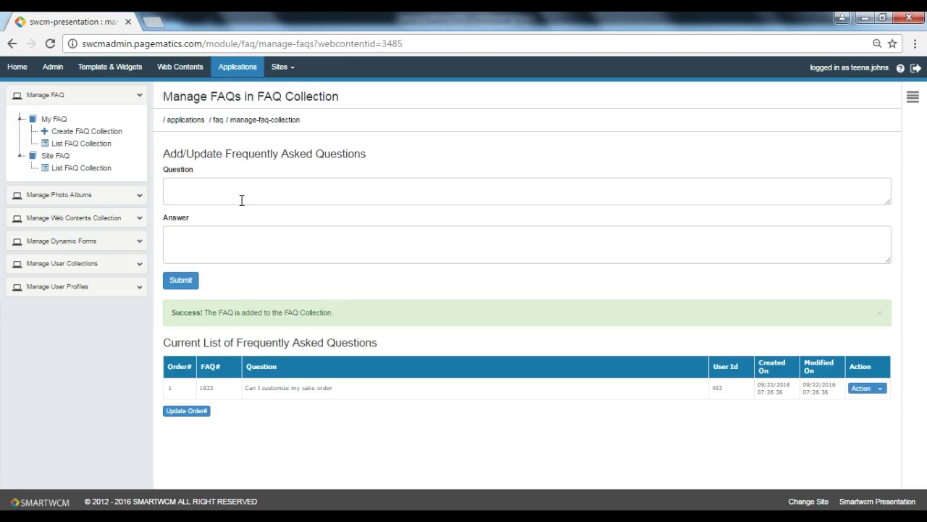
left_click(237, 195)
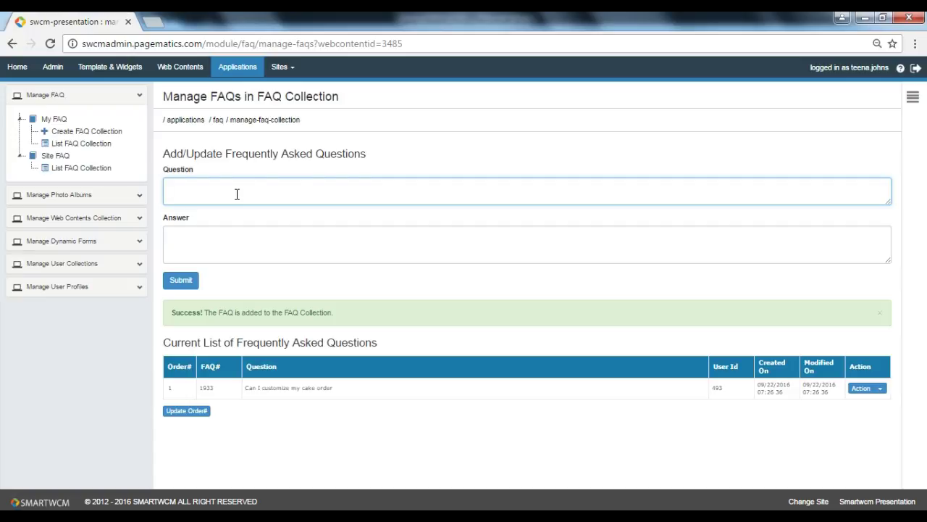
key("ctrl+v")
Copy the answer about made-to-order sugar free cakes and cupcakes from the Word document into the Answer field and submit the FAQ
key("alt+Tab")
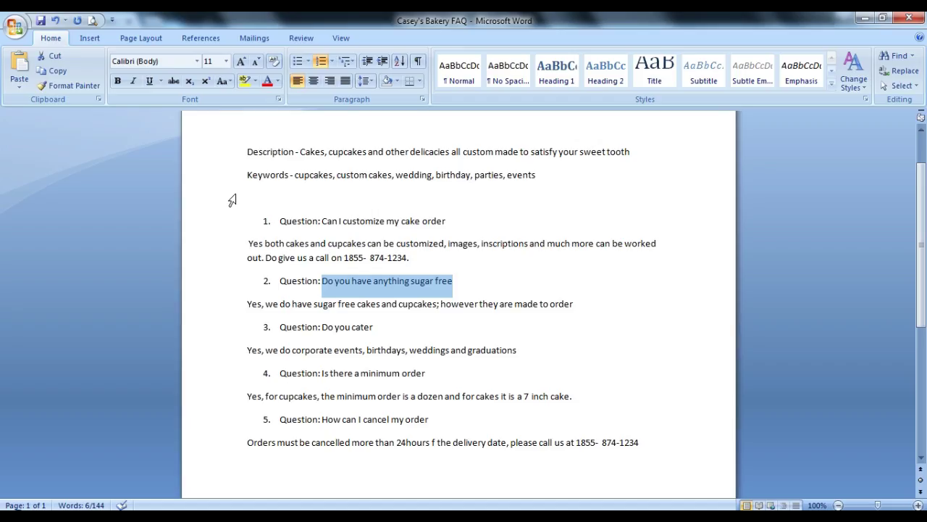
left_click_drag(581, 305, 241, 312)
key("ctrl+c")
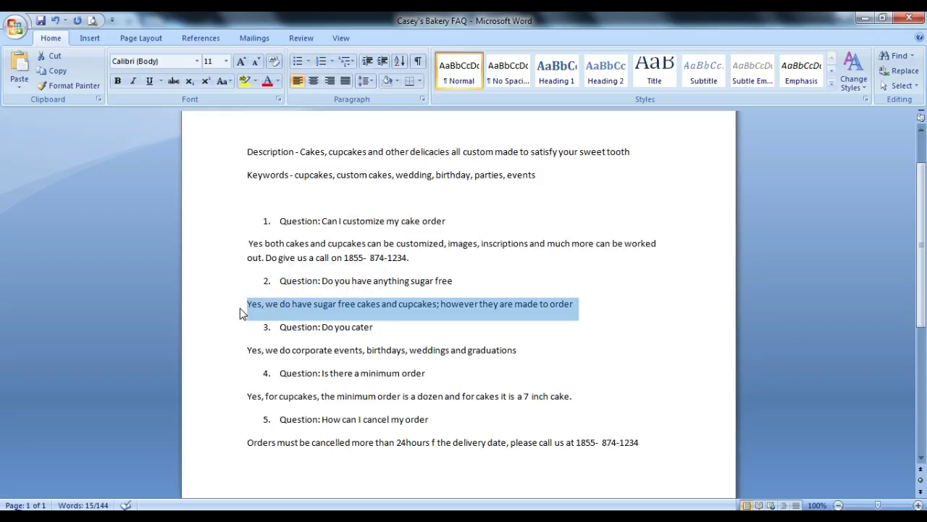
key("alt+Tab")
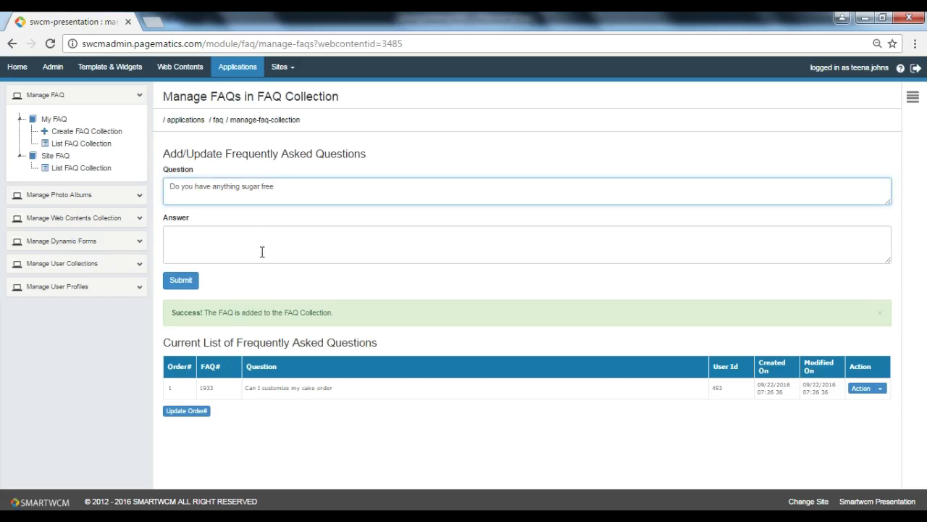
left_click(255, 242)
key("ctrl+v")
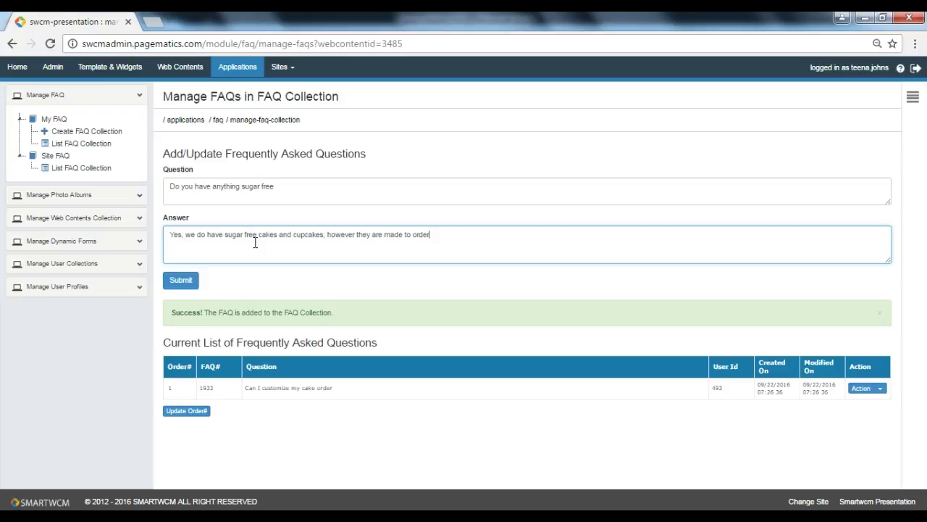
left_click(183, 281)
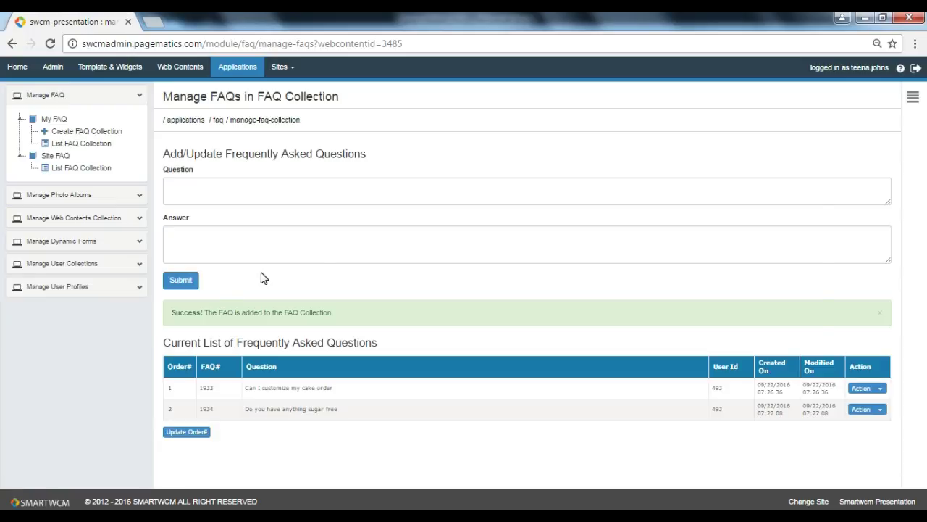
Copy "Do you cater" from the Word document into the Question field in the browser
key("alt+Tab")
left_click_drag(377, 326, 331, 332)
key("ctrl+c")
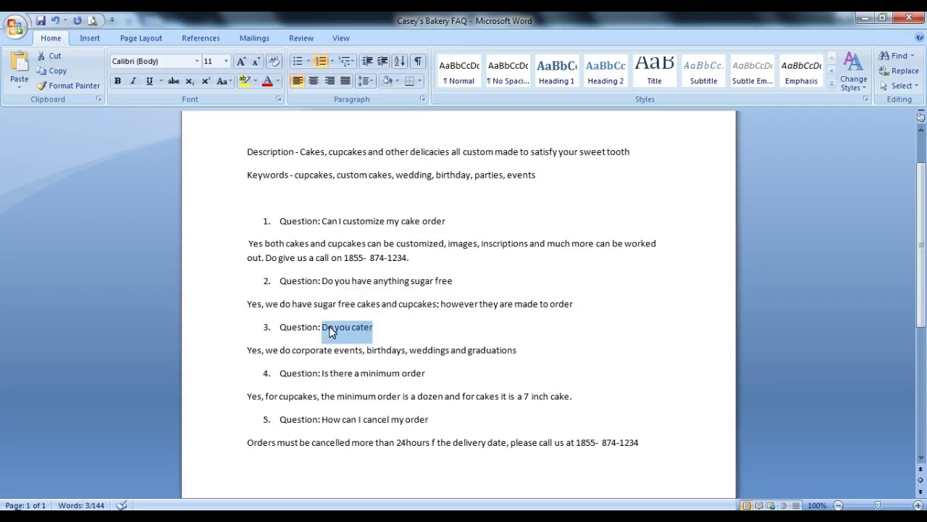
key("alt+Tab")
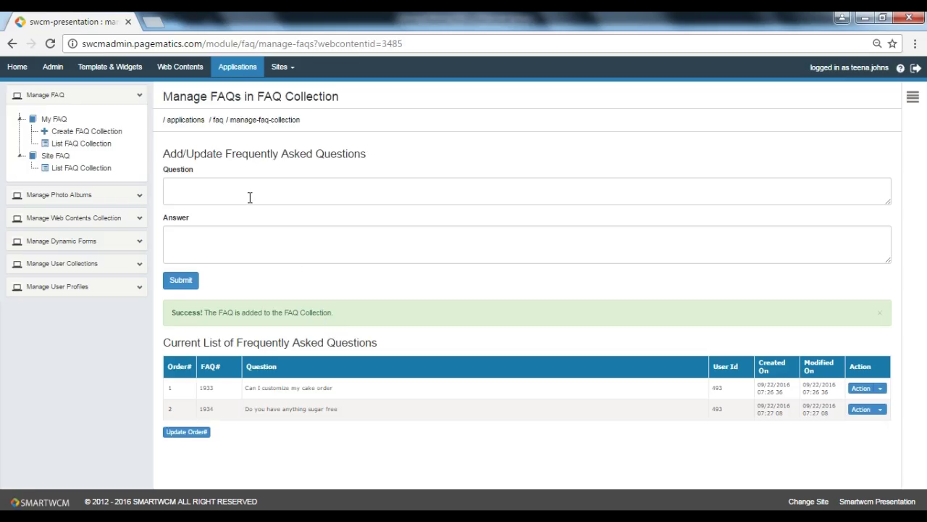
left_click(249, 194)
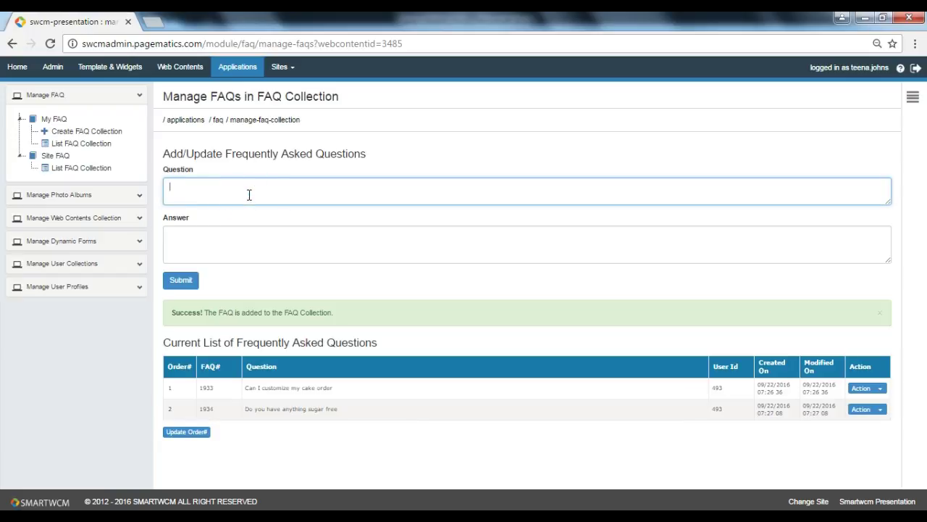
key("ctrl+v")
Copy "Yes, we do corporate events, birthdays, weddings and graduations" from the Word document into the Answer field and submit the FAQ
key("alt+Tab")
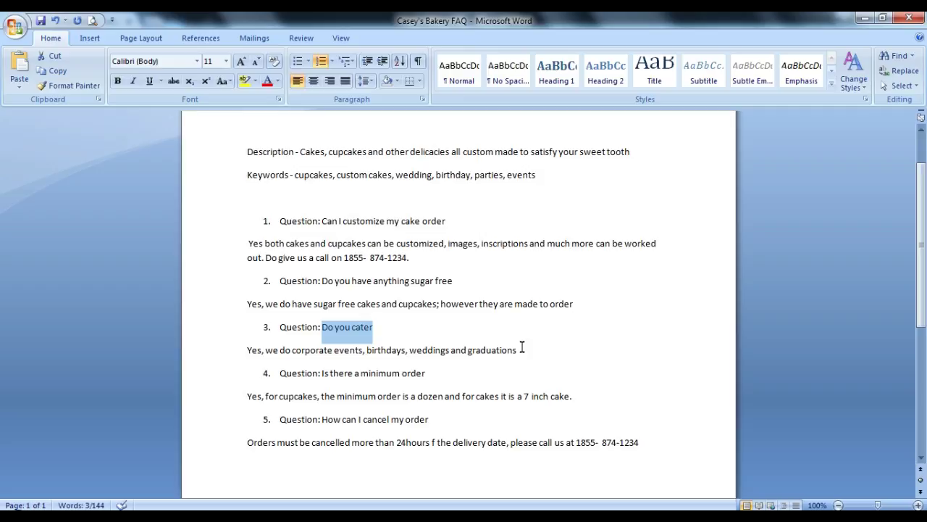
left_click_drag(520, 350, 250, 355)
key("ctrl+c")
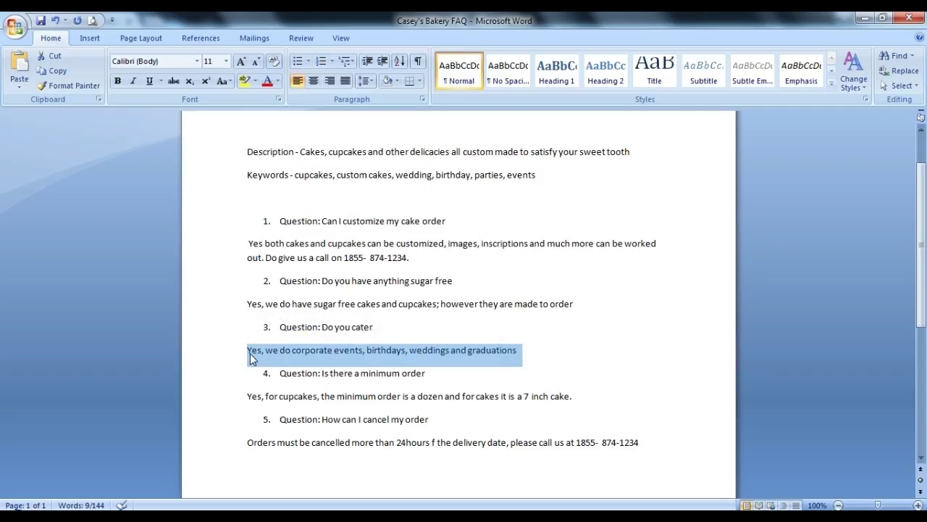
key("alt+Tab")
left_click(262, 249)
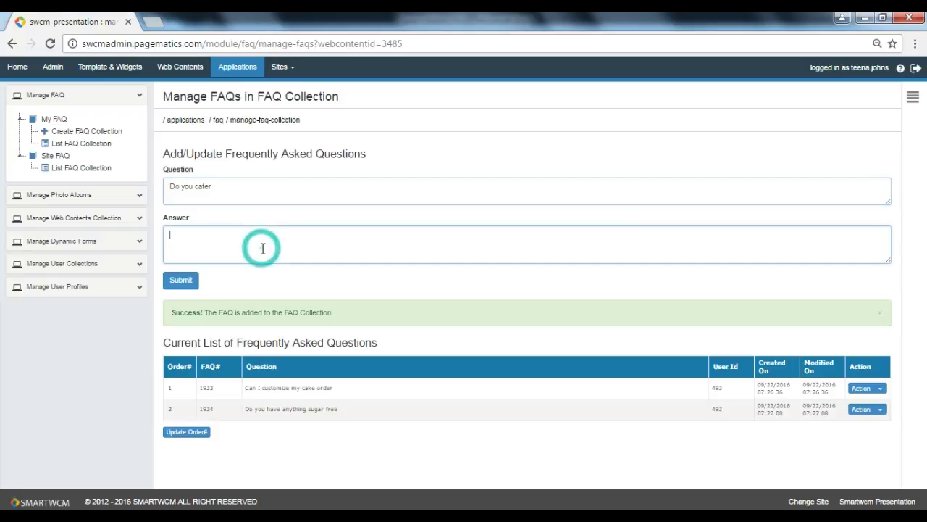
key("ctrl+v")
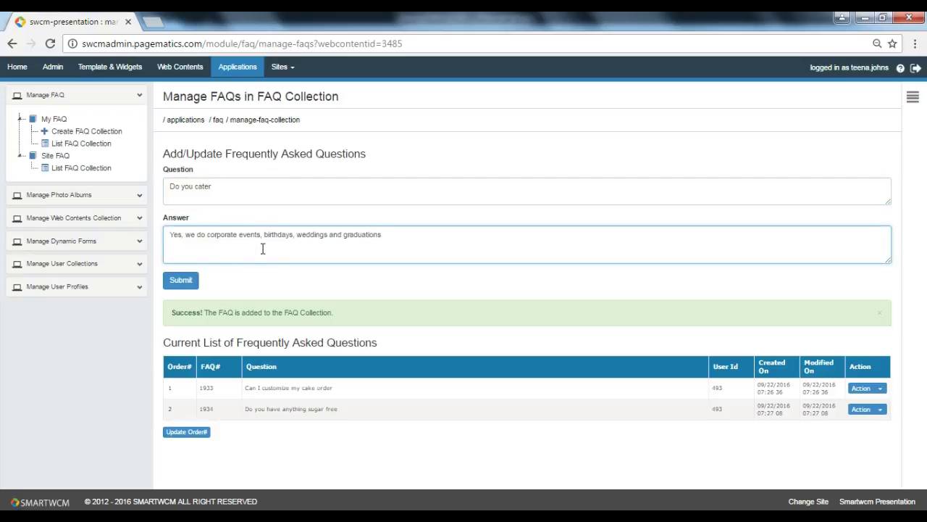
left_click(183, 281)
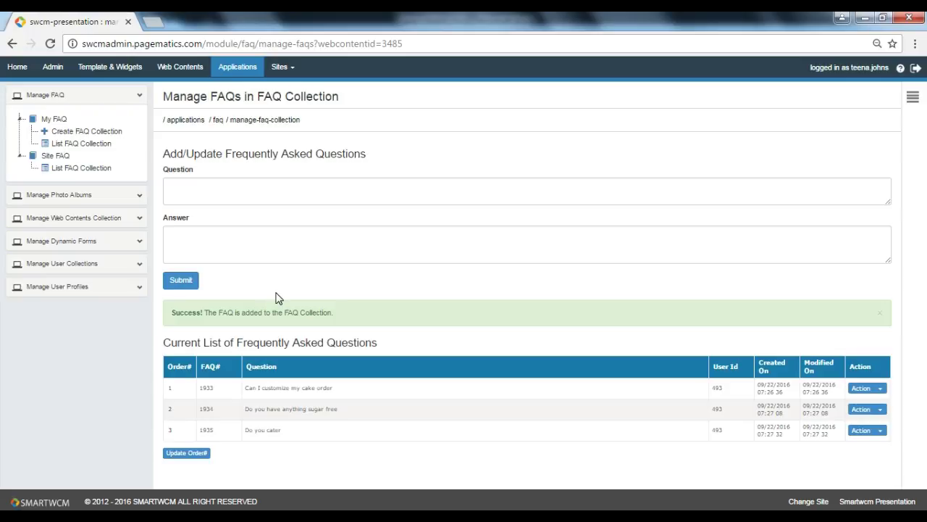
Copy "Is there a minimum order" from the Word document into the Question field in the browser
key("alt+Tab")
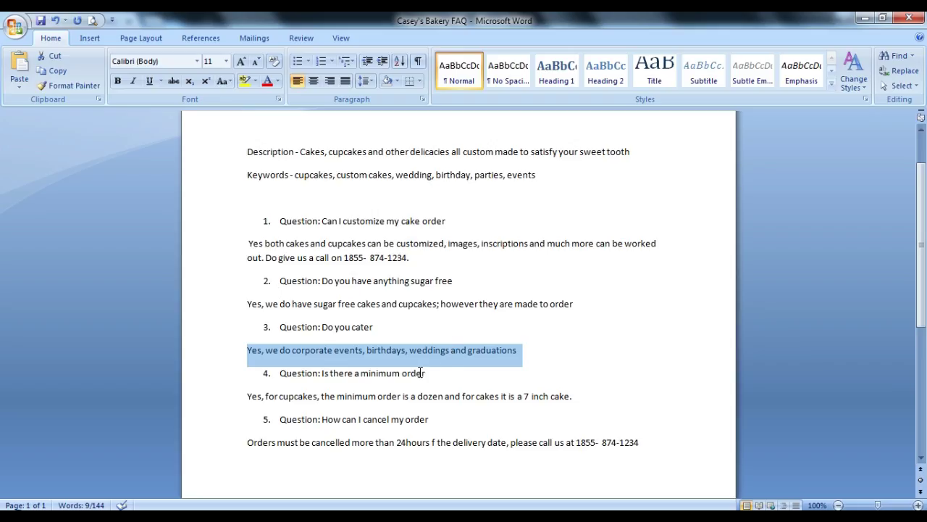
left_click_drag(427, 372, 327, 372)
key("ctrl+c")
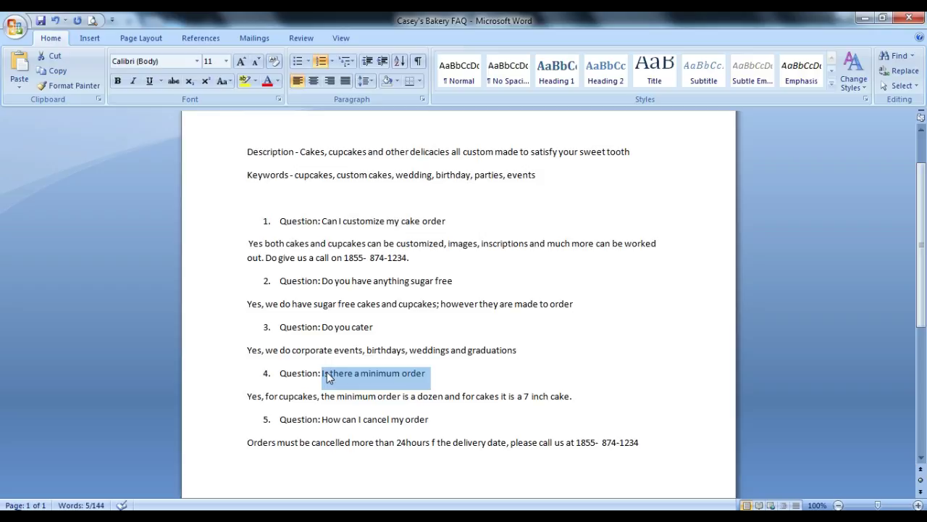
key("alt+Tab")
left_click(253, 186)
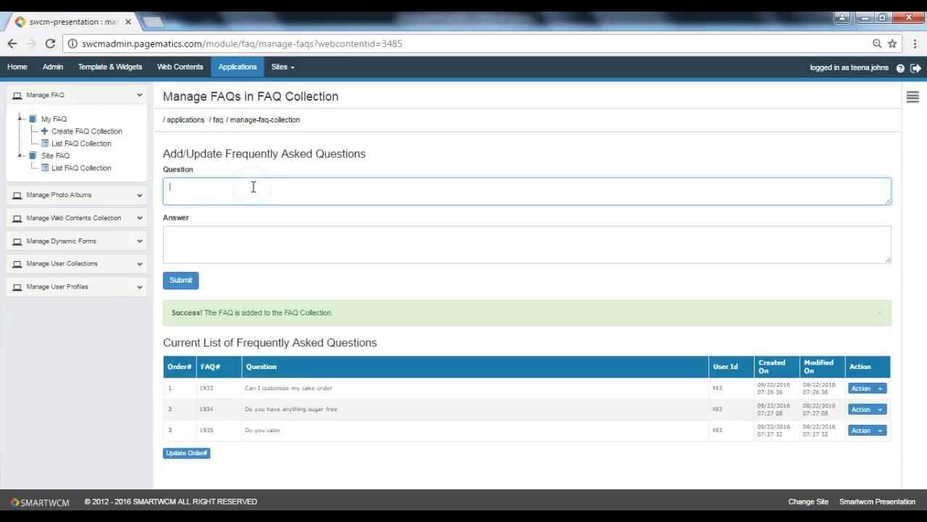
key("ctrl+v")
Copy the answer about the dozen-cupcake and 7 inch cake minimums from the Word document into the Answer field and submit the FAQ
key("alt+Tab")
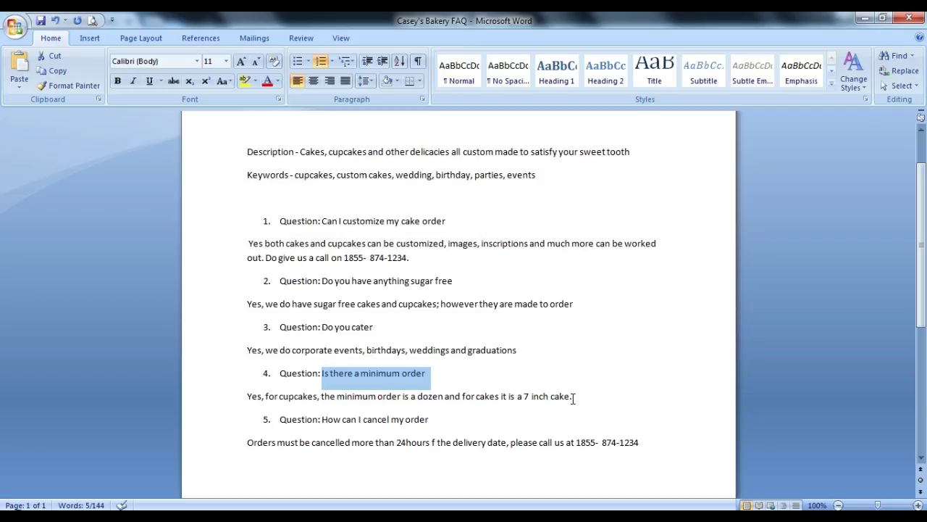
left_click_drag(572, 398, 250, 398)
key("ctrl+c")
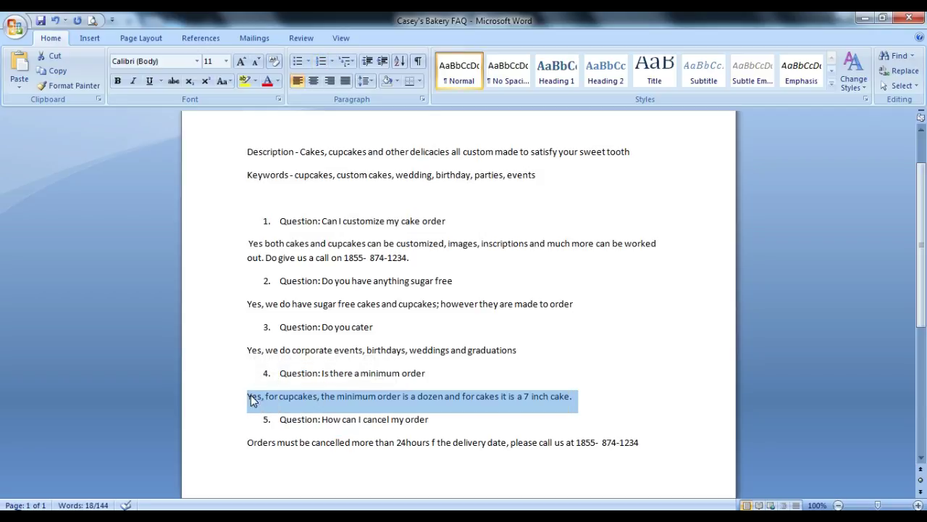
key("alt+Tab")
left_click(289, 241)
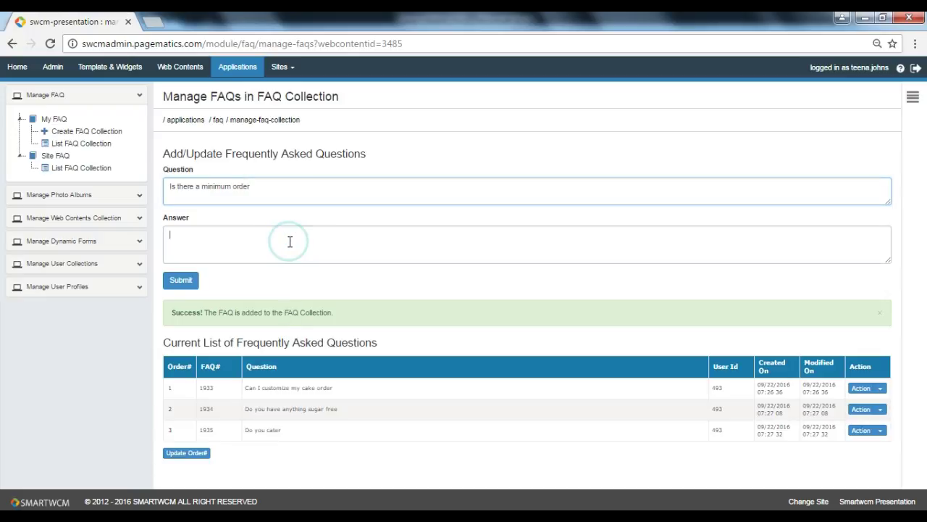
key("ctrl+v")
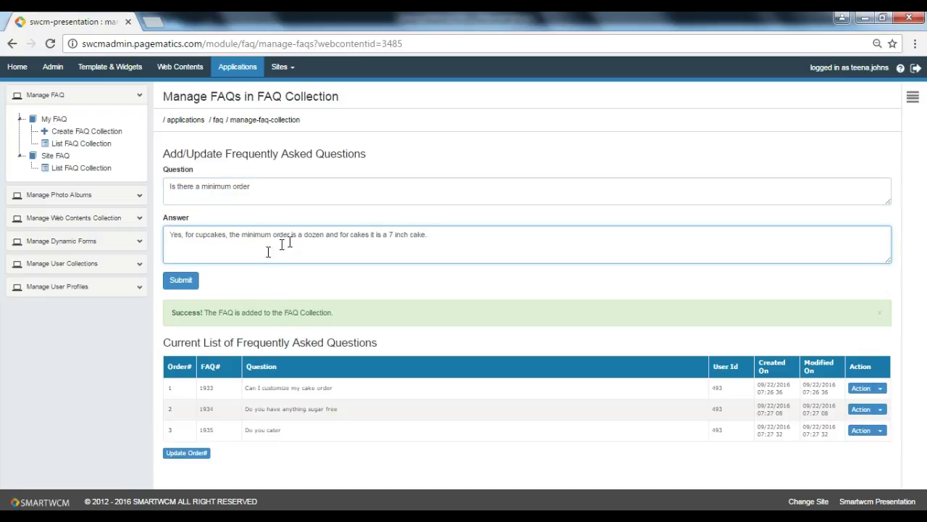
left_click(191, 286)
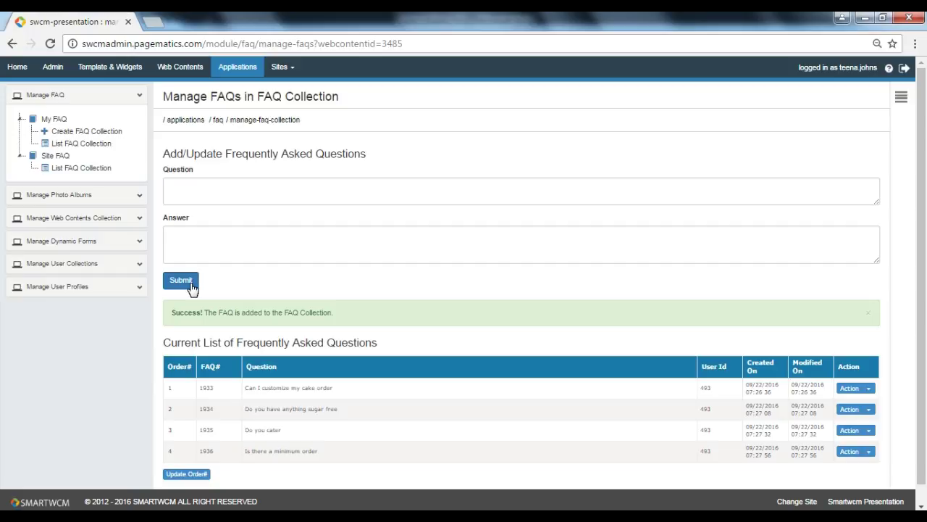
Copy "How can I cancel my order" from the Word document into the Question field in the browser
key("alt+Tab")
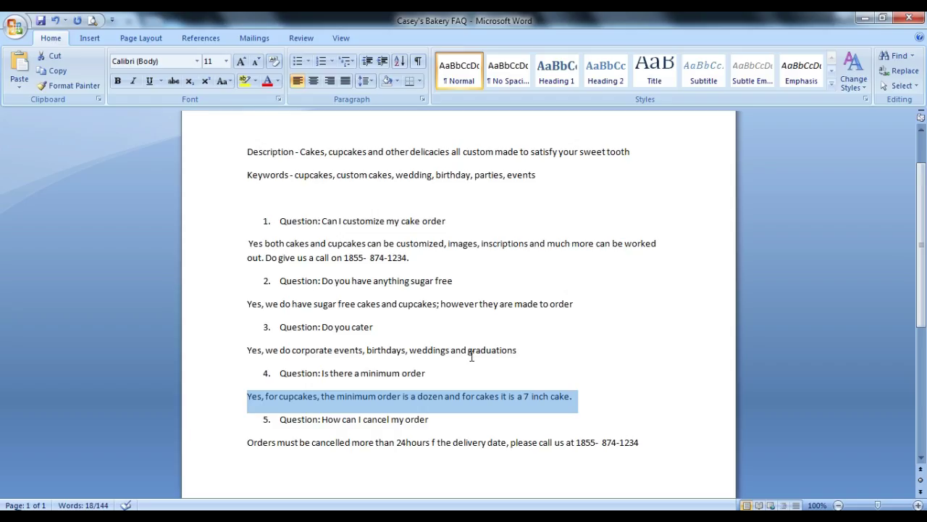
left_click_drag(438, 420, 335, 422)
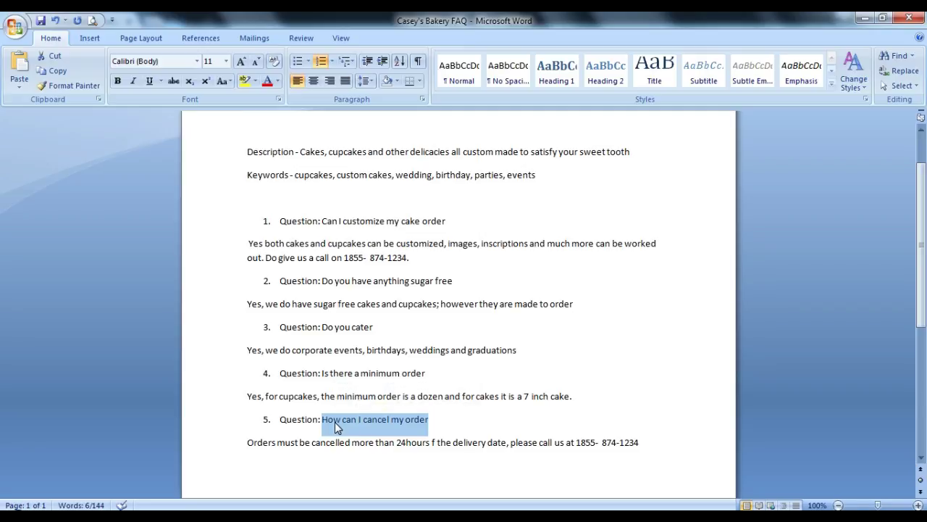
key("alt+Tab")
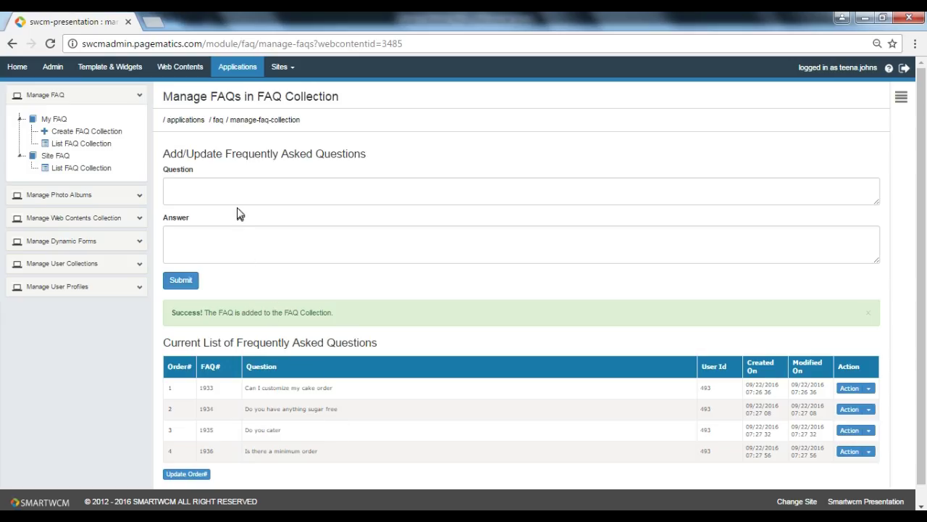
left_click(232, 188)
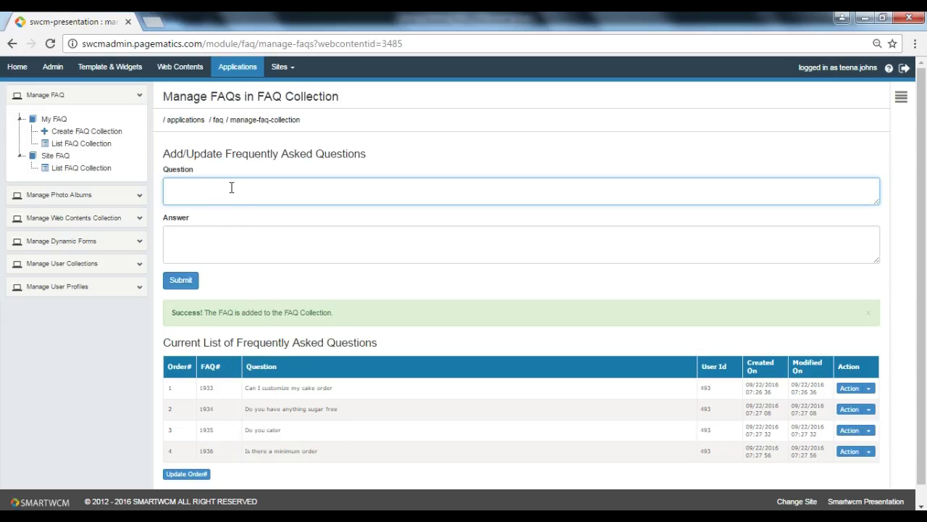
type("How can I cancel my order")
Copy the answer about cancelling orders more than 24 hours ahead from the Word document into the Answer field and submit the FAQ
key("alt+Tab")
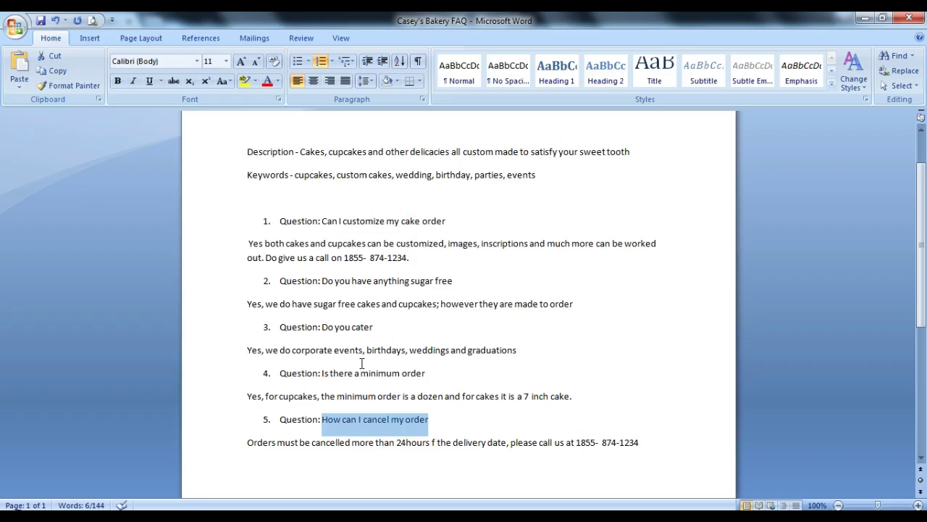
left_click_drag(642, 443, 246, 446)
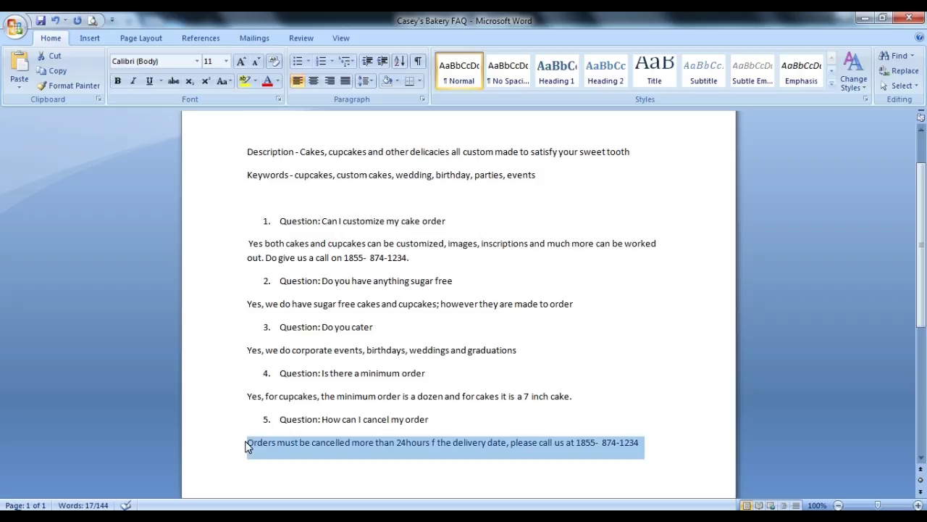
key("ctrl+c")
key("alt+Tab")
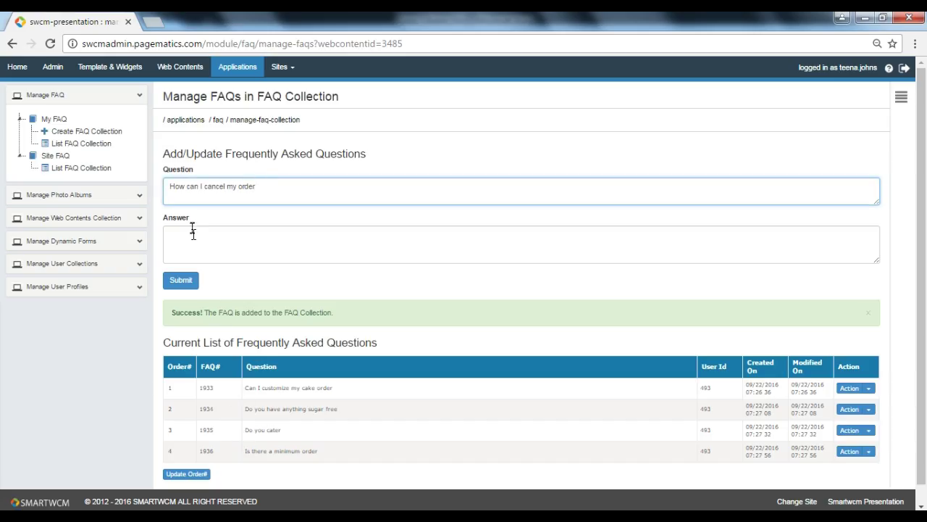
left_click(192, 234)
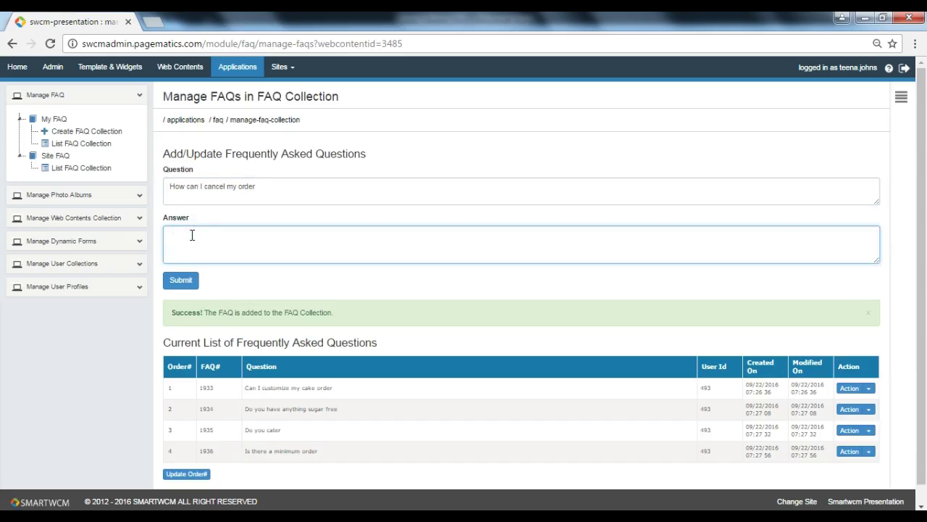
key("ctrl+v")
left_click(193, 287)
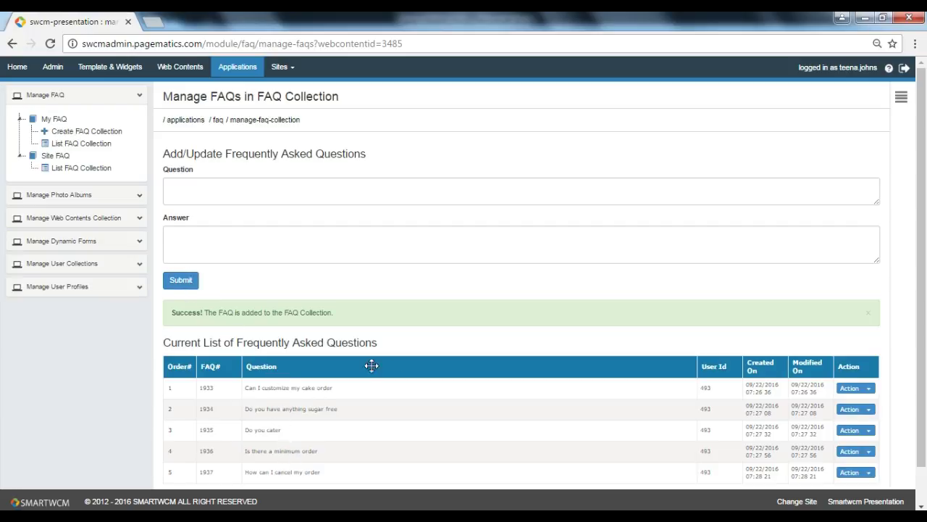
View the published Rachel's Cakes page from the list of own FAQ collections and review its questions and answers
left_click(104, 145)
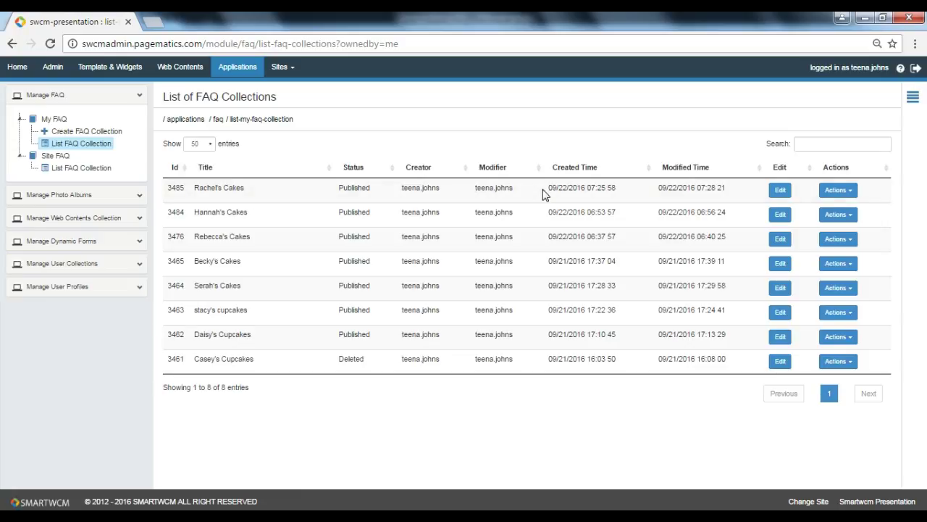
left_click(843, 193)
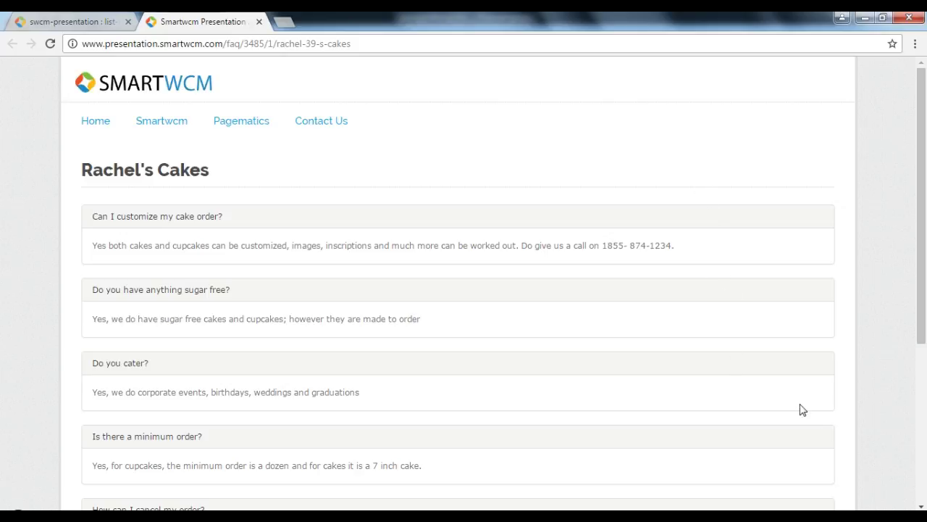
left_click(919, 506)
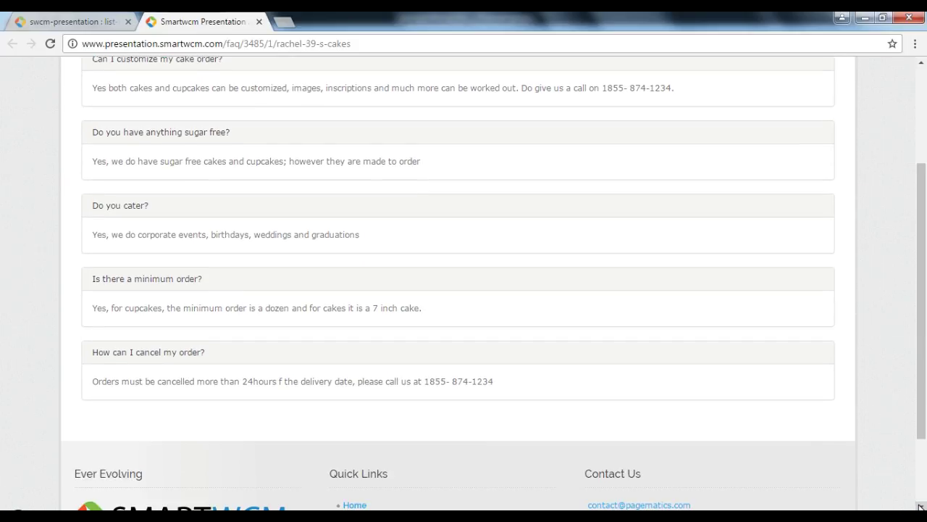
left_click(922, 67)
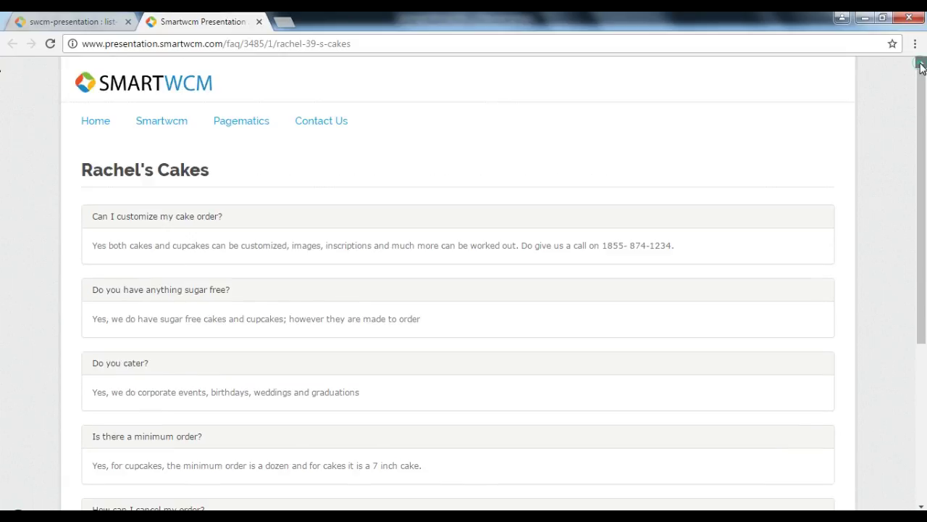